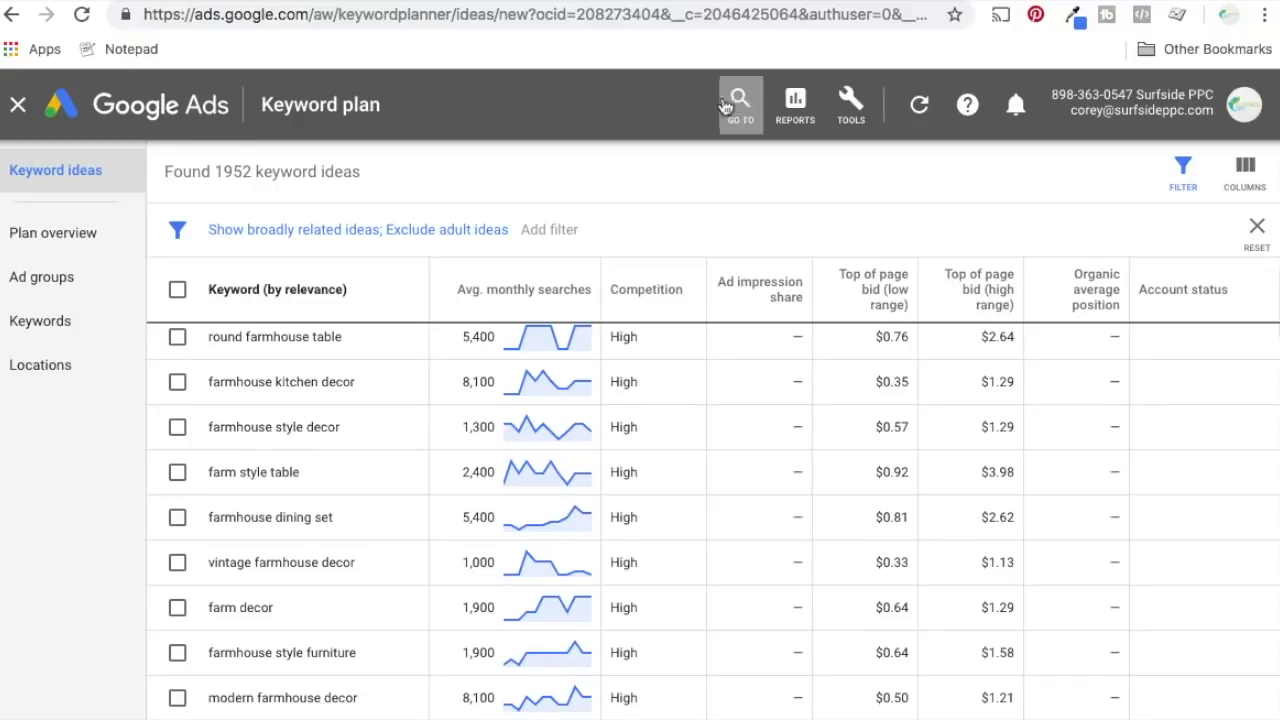
{"action": "left_click", "coordinate": [851, 102]}
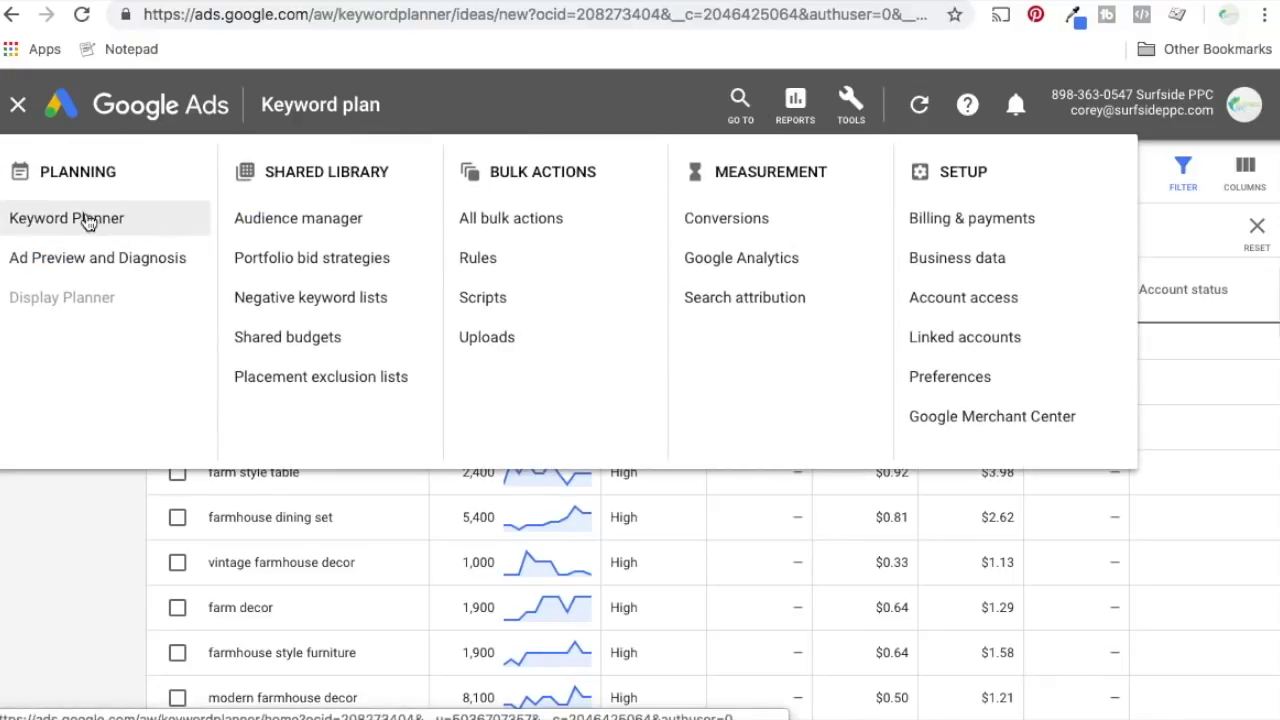
{"action": "left_click", "coordinate": [1163, 229]}
{"action": "left_click", "coordinate": [590, 228]}
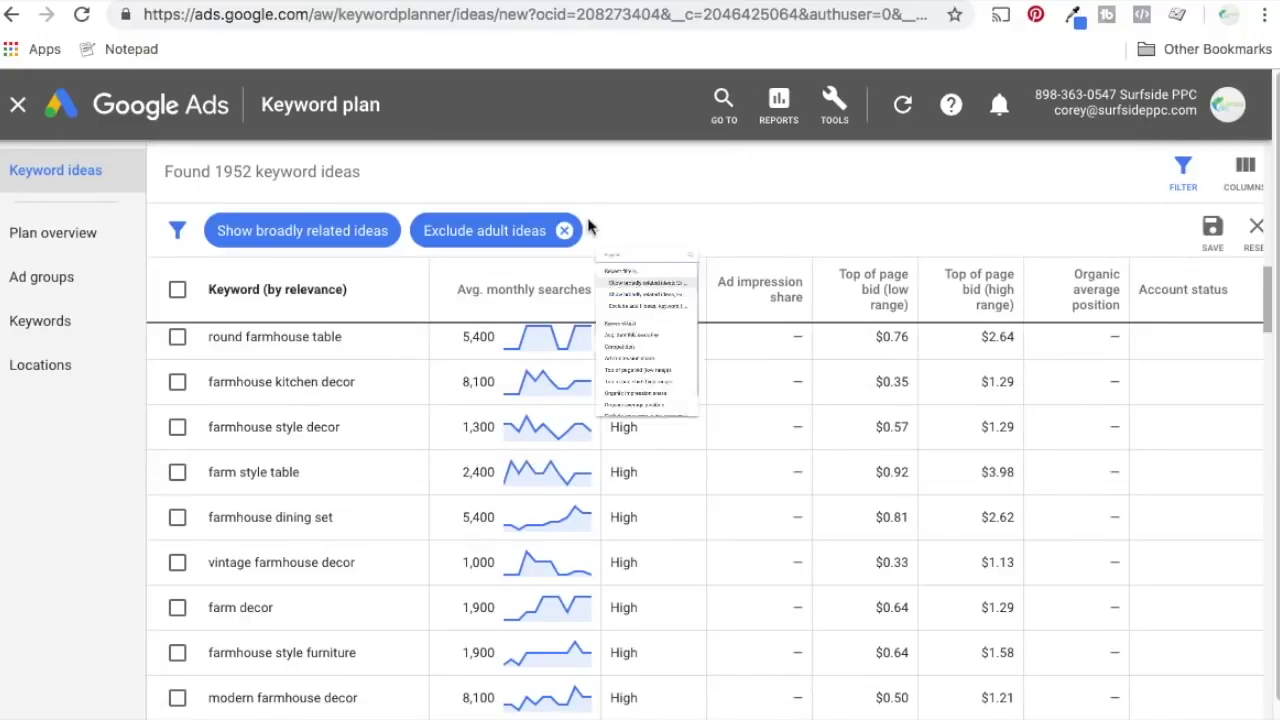
{"action": "left_click", "coordinate": [634, 190]}
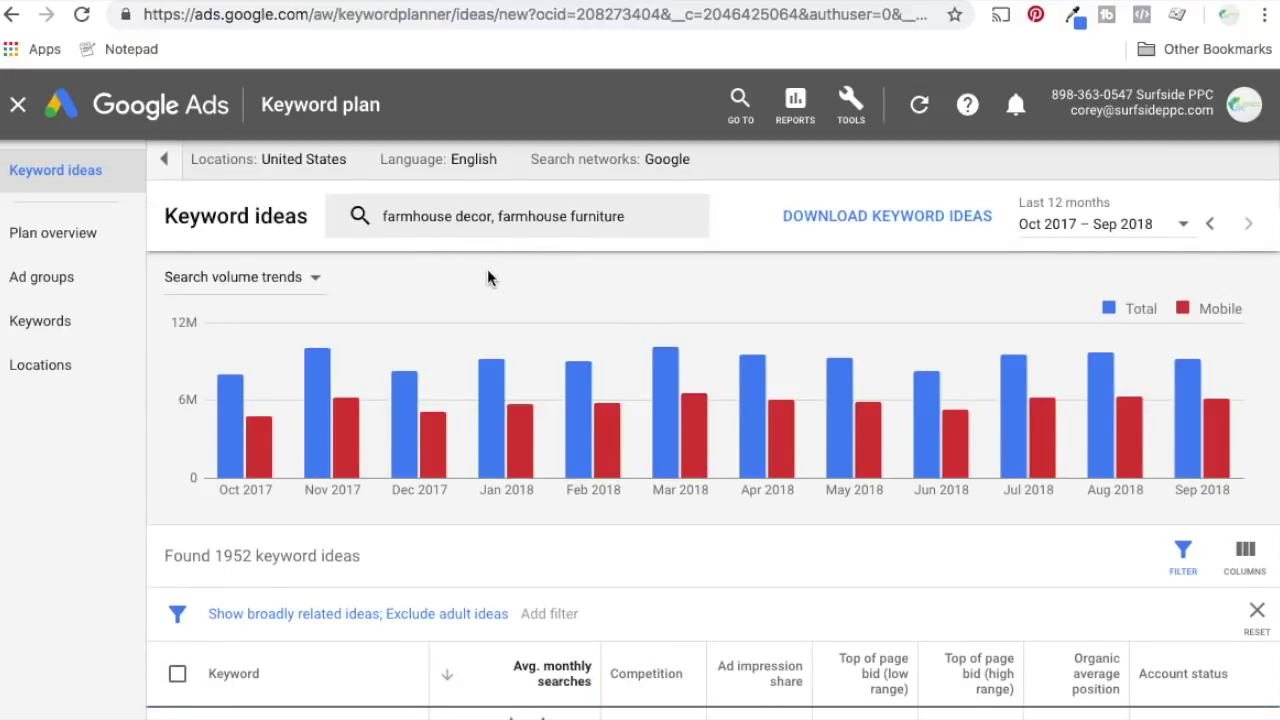
Step: Sort the farmhouse keyword ideas by relevance and look through the resulting list
{"action": "scroll", "coordinate": [488, 274], "scroll_direction": "down", "scroll_amount": 5}
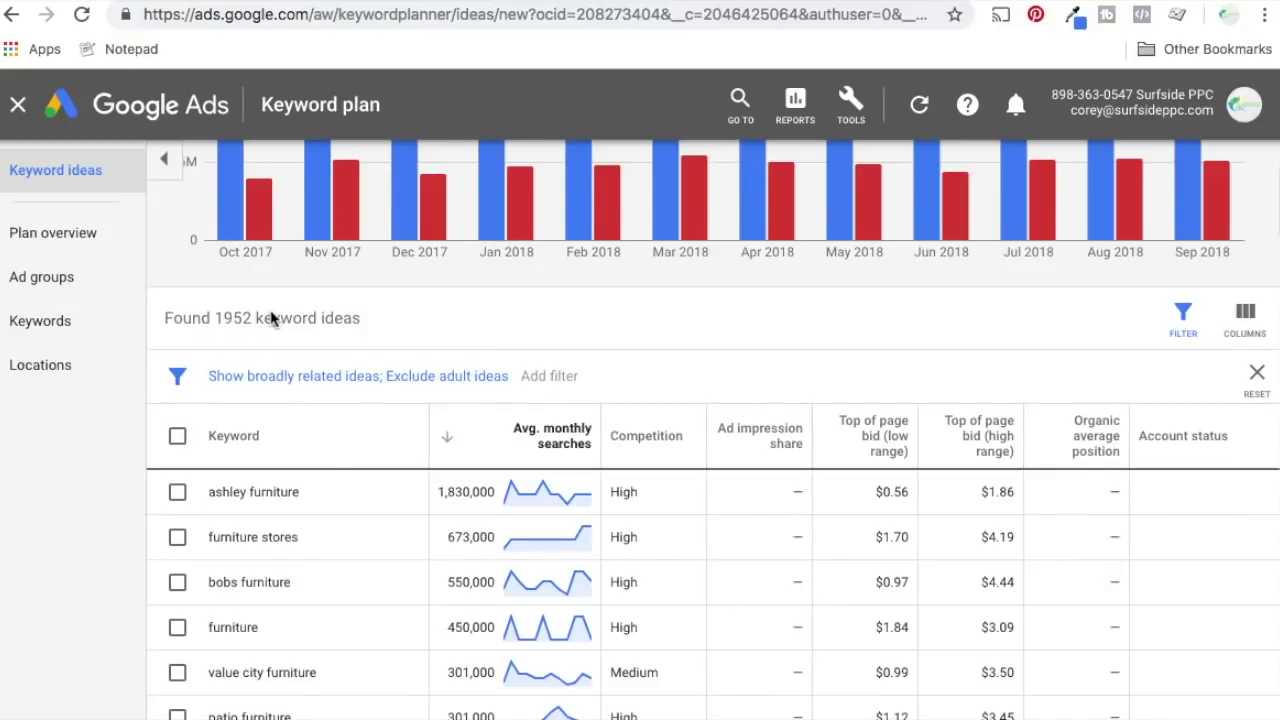
{"action": "scroll", "coordinate": [418, 333], "scroll_direction": "down", "scroll_amount": 1}
{"action": "left_click", "coordinate": [306, 402]}
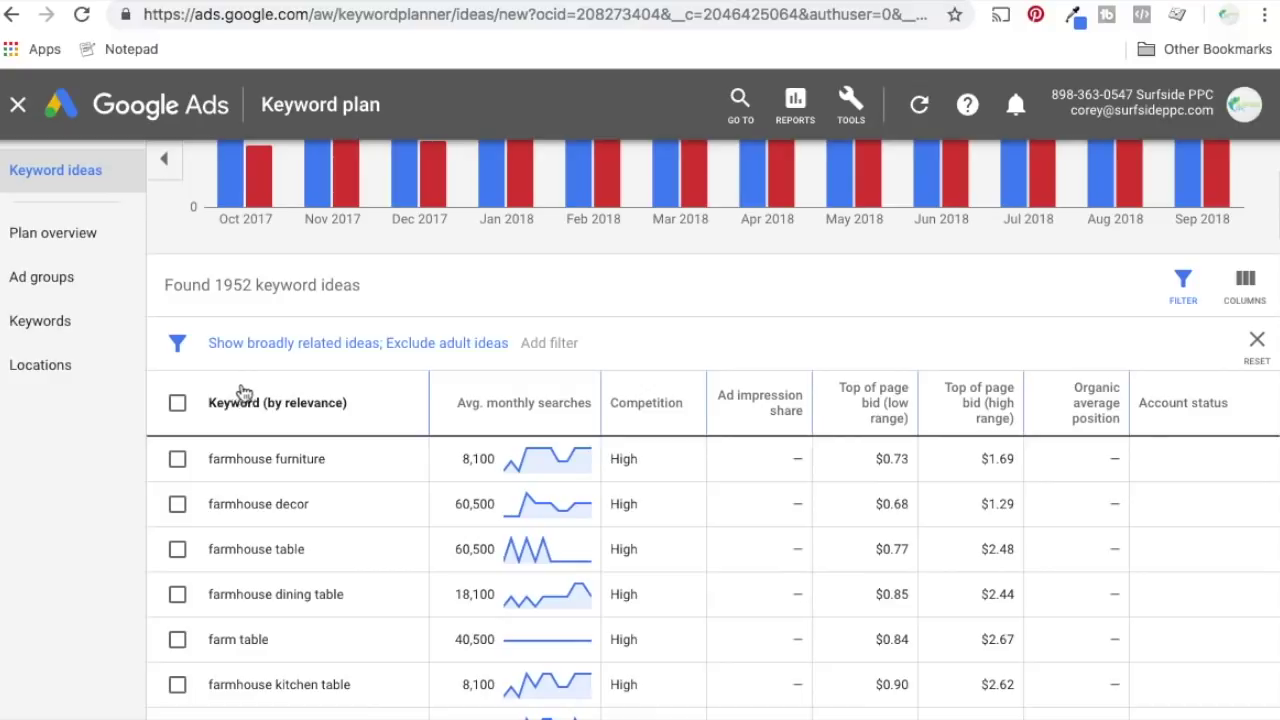
{"action": "scroll", "coordinate": [337, 521], "scroll_direction": "down", "scroll_amount": 1}
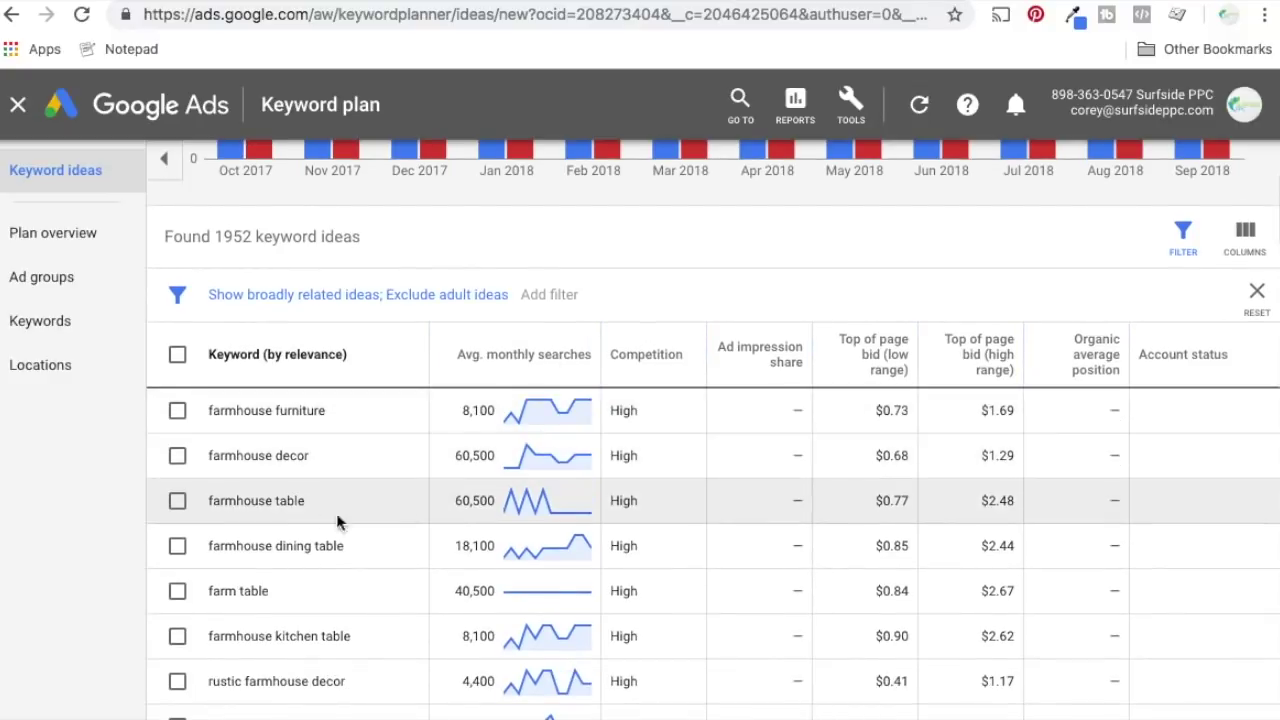
{"action": "scroll", "coordinate": [346, 431], "scroll_direction": "down", "scroll_amount": 3}
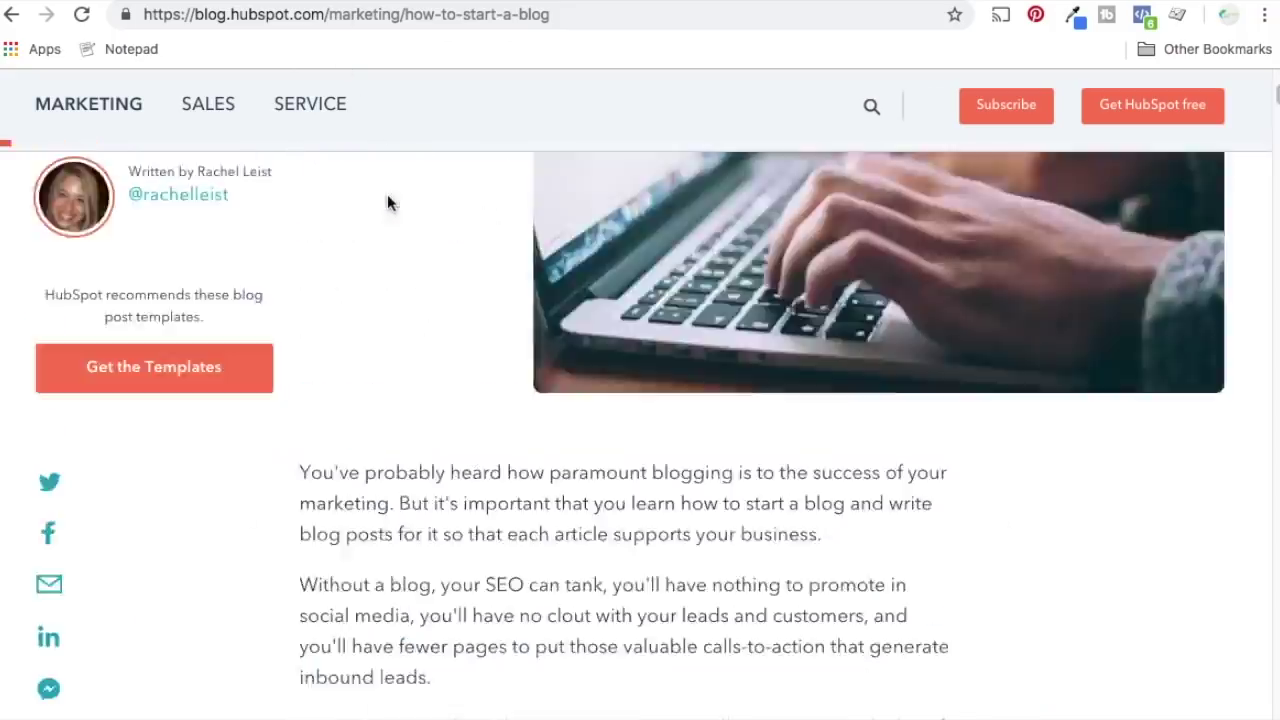
Step: Skim HubSpot's "How to Start a Blog" article and open its linked page of free blog post templates
{"action": "scroll", "coordinate": [387, 203], "scroll_direction": "up", "scroll_amount": 4}
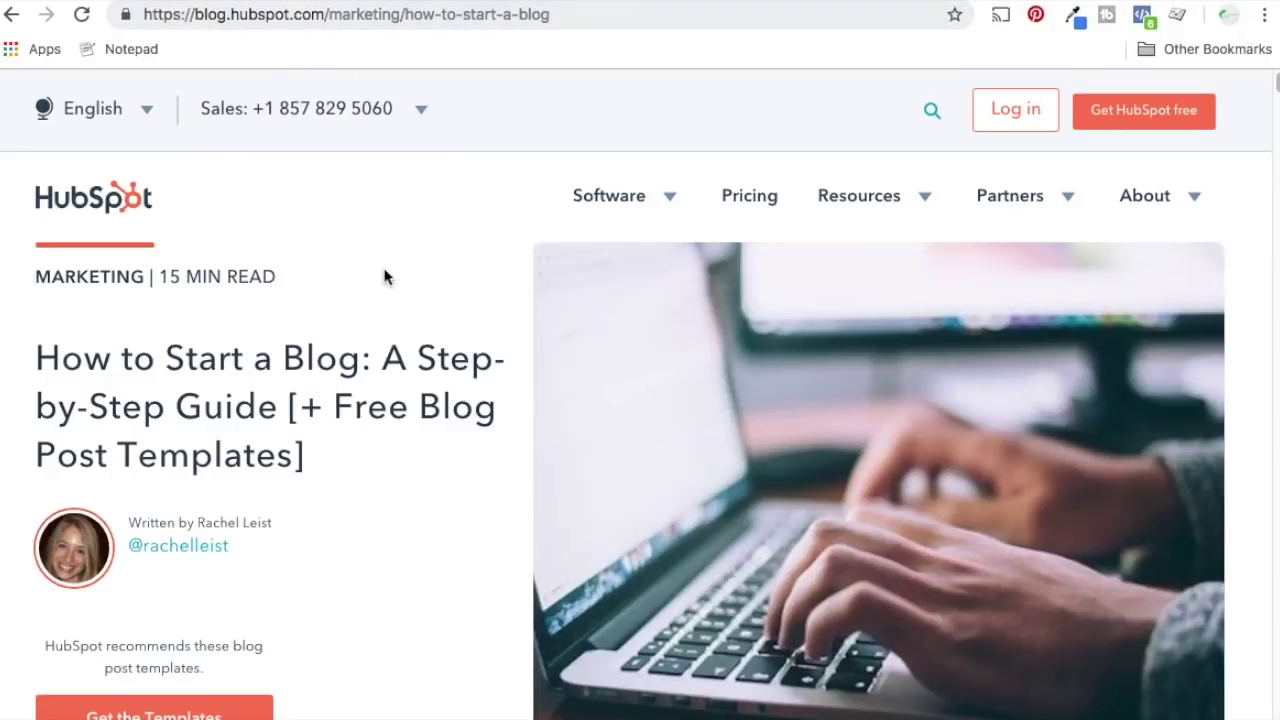
{"action": "scroll", "coordinate": [403, 297], "scroll_direction": "down", "scroll_amount": 10}
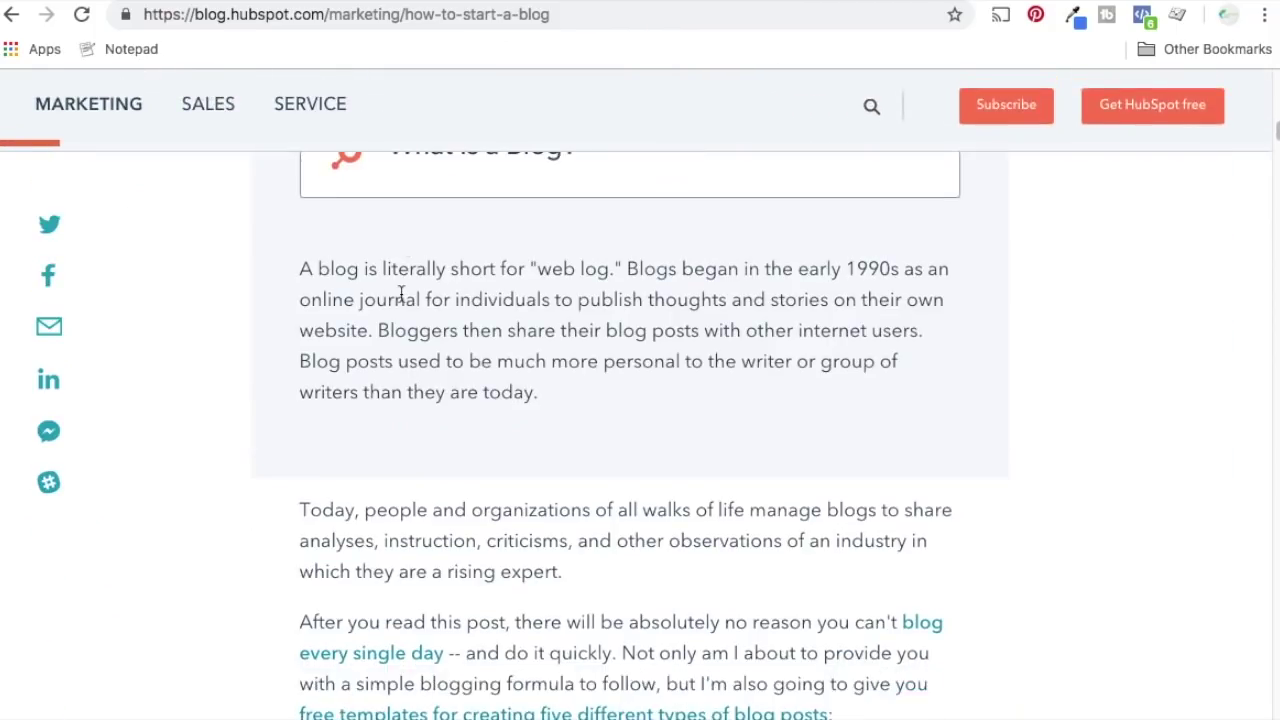
{"action": "scroll", "coordinate": [401, 295], "scroll_direction": "down", "scroll_amount": 3}
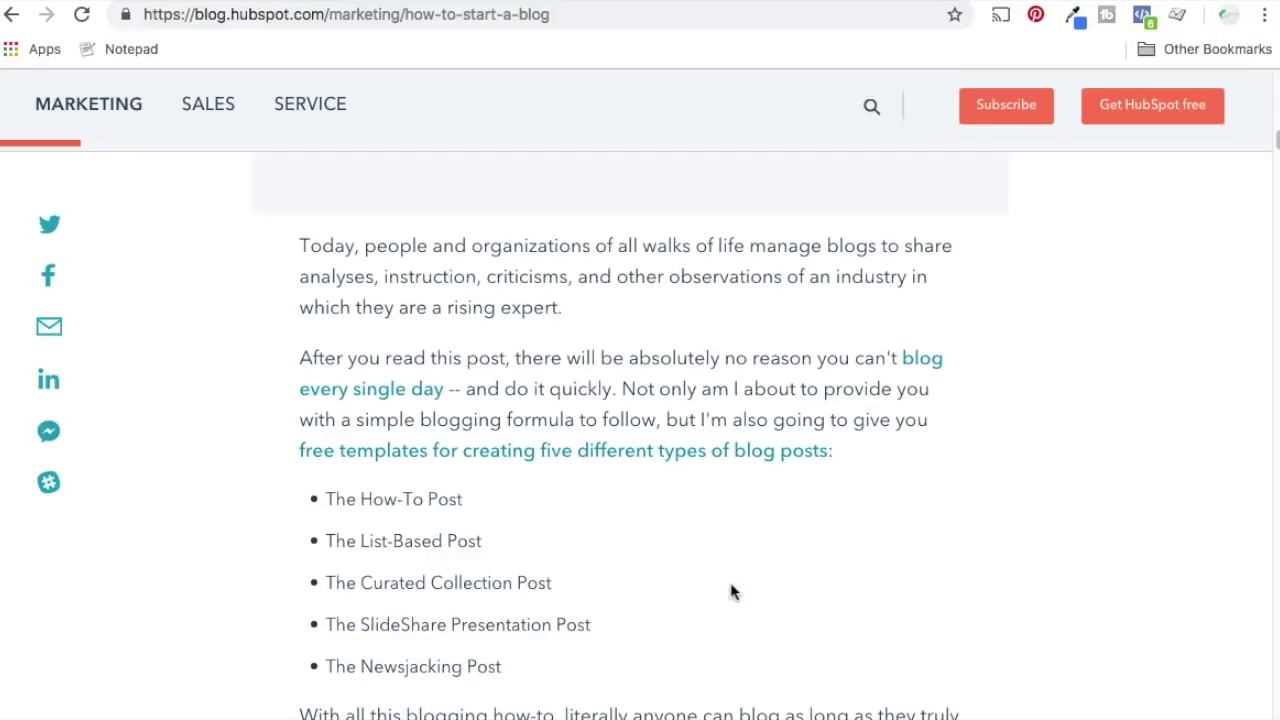
{"action": "left_click", "coordinate": [658, 452]}
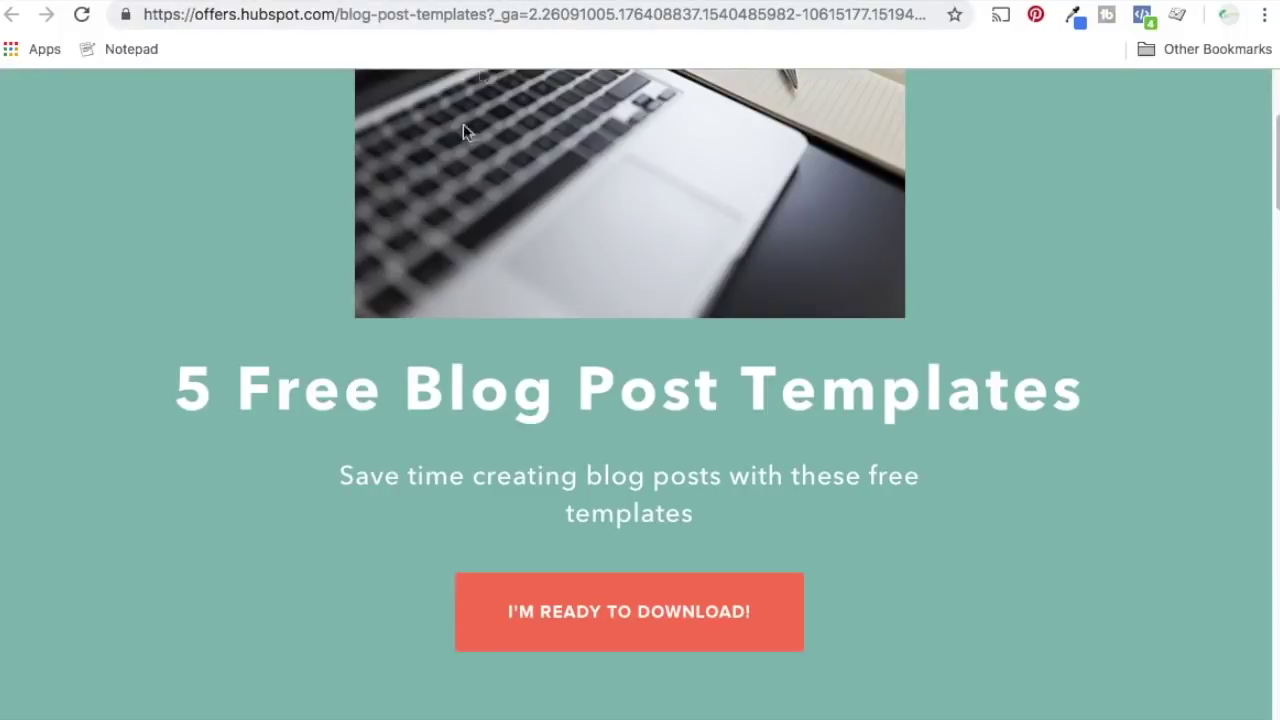
{"action": "scroll", "coordinate": [270, 190], "scroll_direction": "down", "scroll_amount": 3}
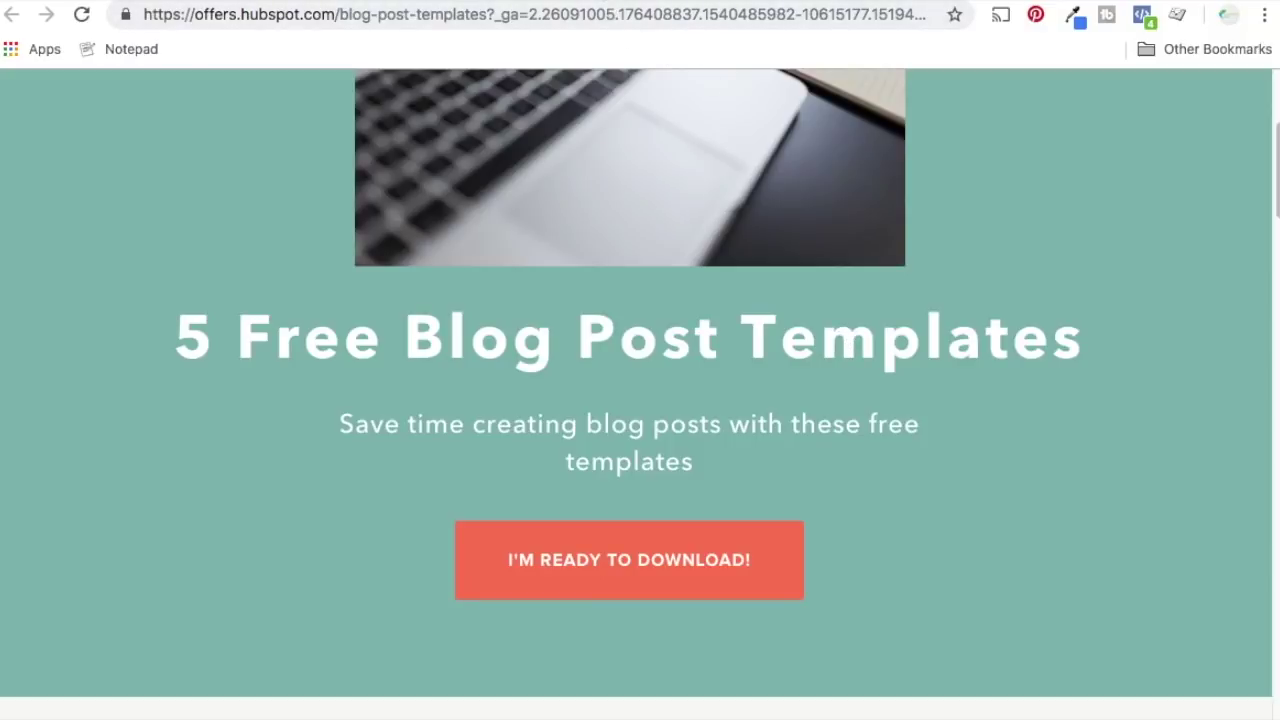
Step: Return to the Keyword Planner results and browse further farmhouse keyword ideas for blog topics
{"action": "left_click", "coordinate": [554, 2]}
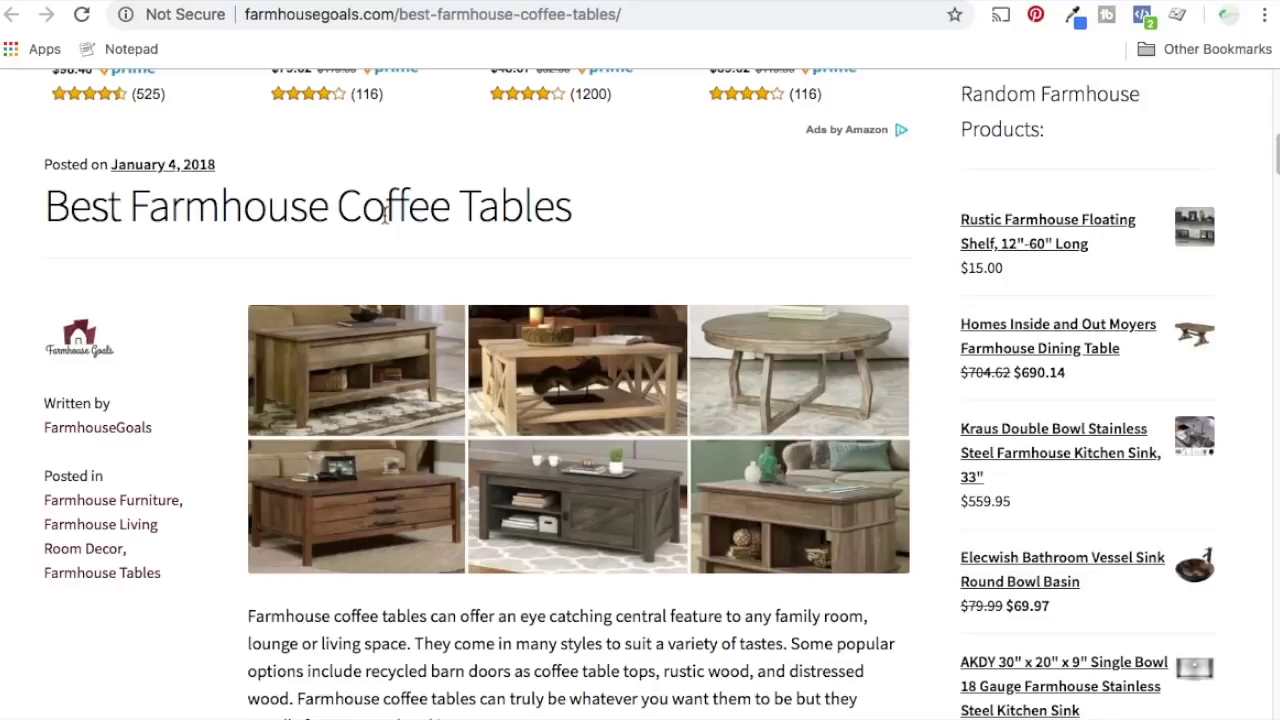
{"action": "left_click", "coordinate": [232, 2]}
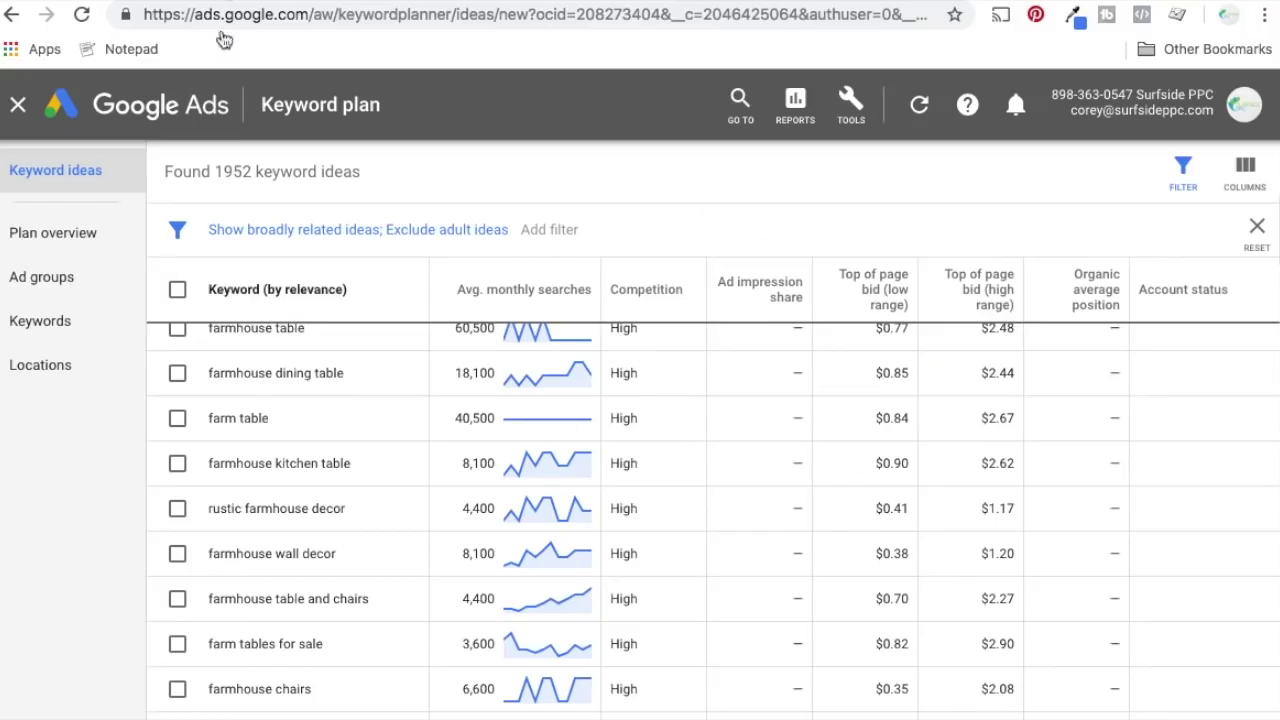
{"action": "scroll", "coordinate": [295, 503], "scroll_direction": "down", "scroll_amount": 5}
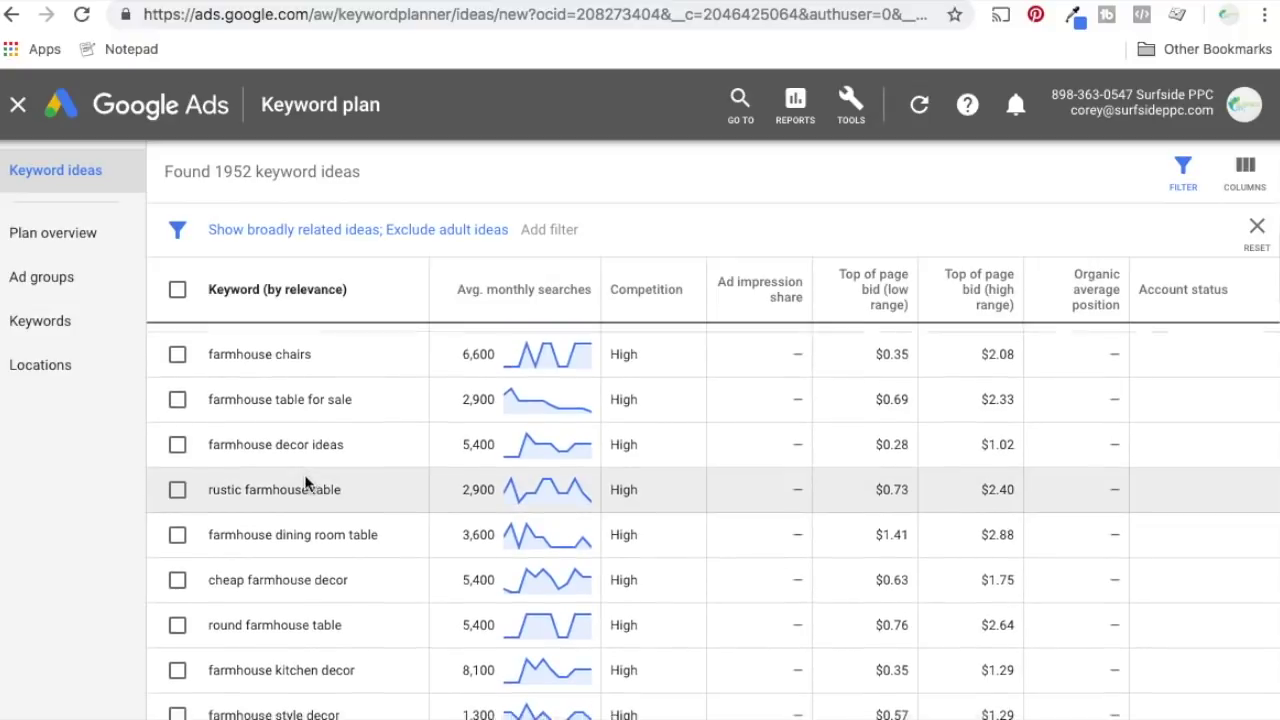
{"action": "scroll", "coordinate": [300, 480], "scroll_direction": "down", "scroll_amount": 4}
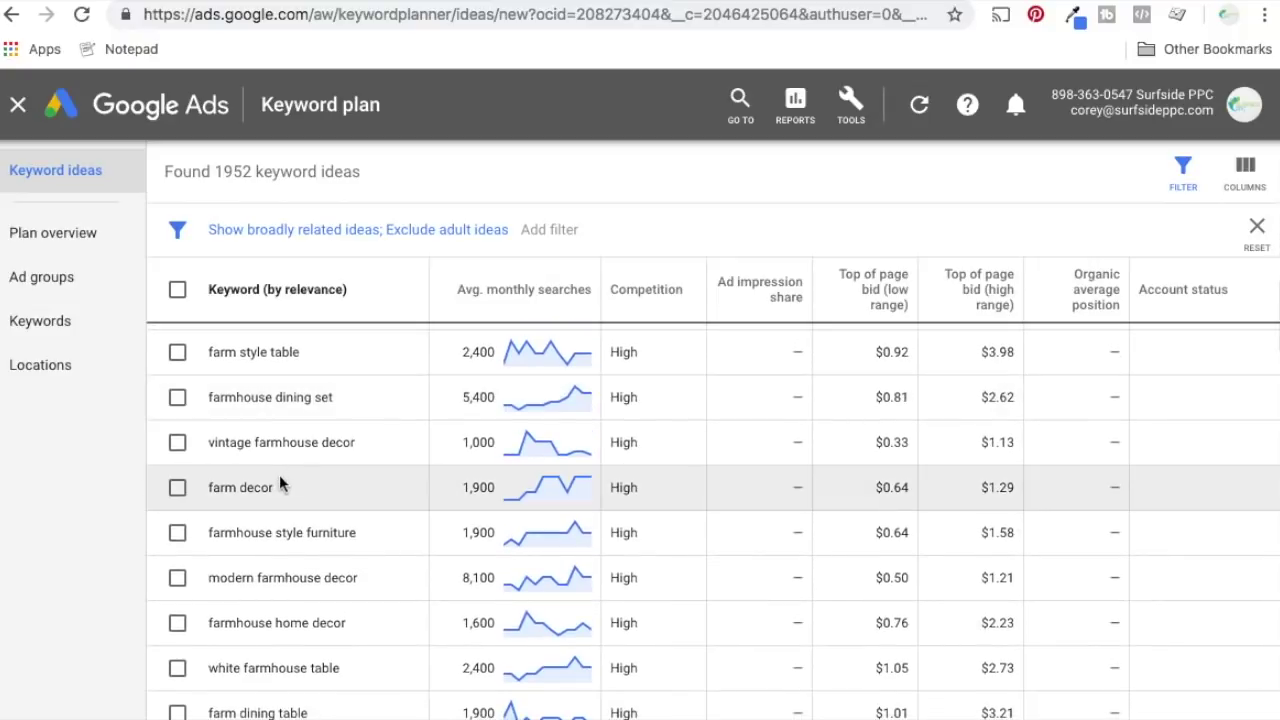
Step: Switch to the published "Best Farmhouse Coffee Tables" article and review its introduction and product listings by price
{"action": "left_click", "coordinate": [530, 2]}
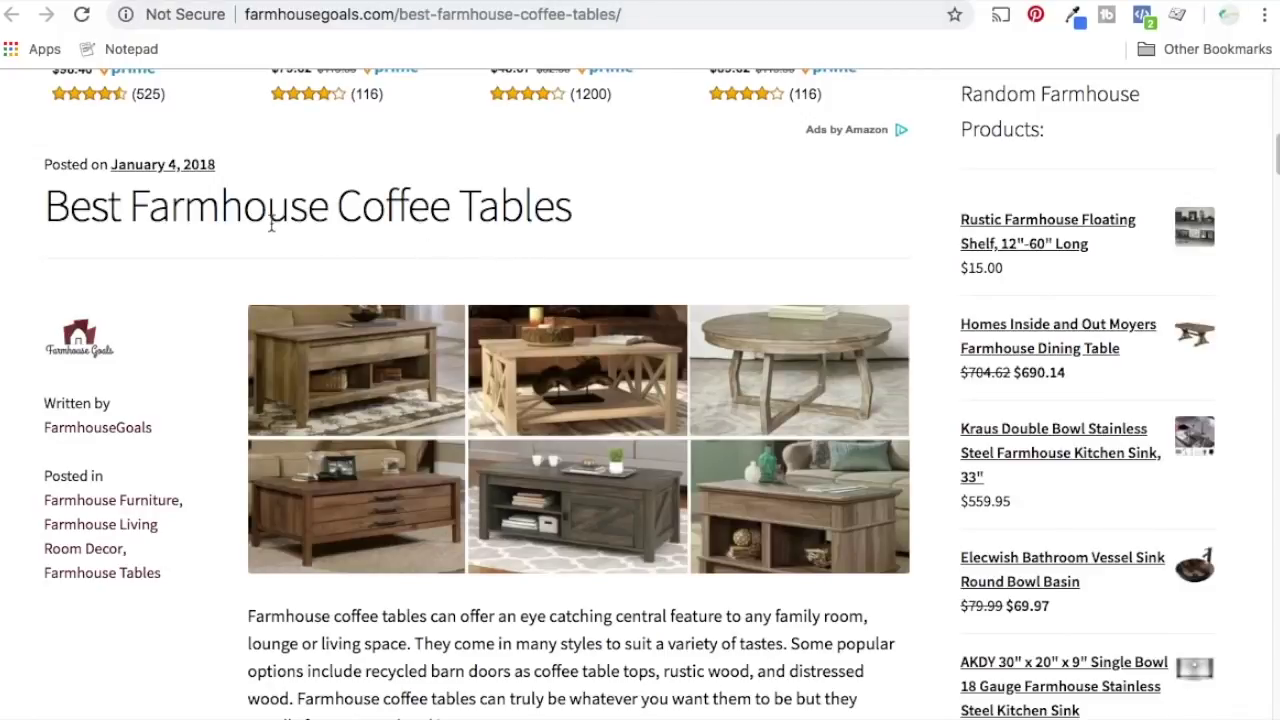
{"action": "scroll", "coordinate": [349, 223], "scroll_direction": "down", "scroll_amount": 6}
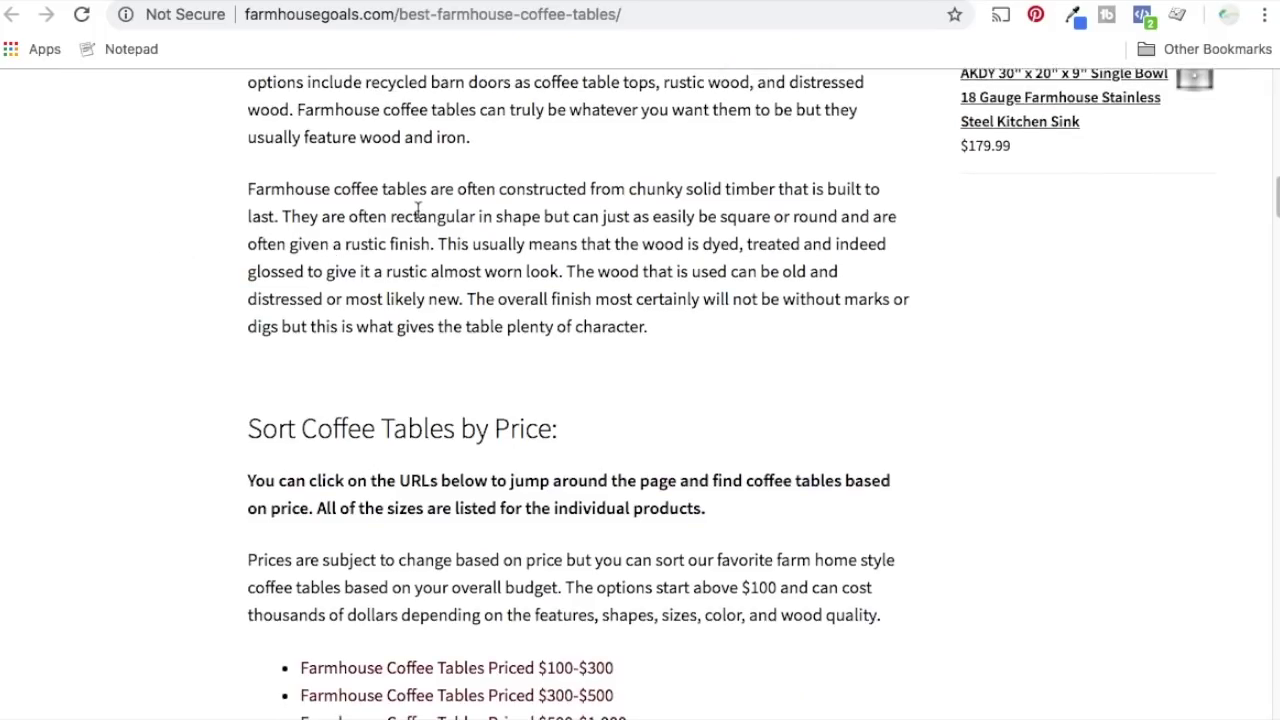
{"action": "scroll", "coordinate": [418, 210], "scroll_direction": "down", "scroll_amount": 7}
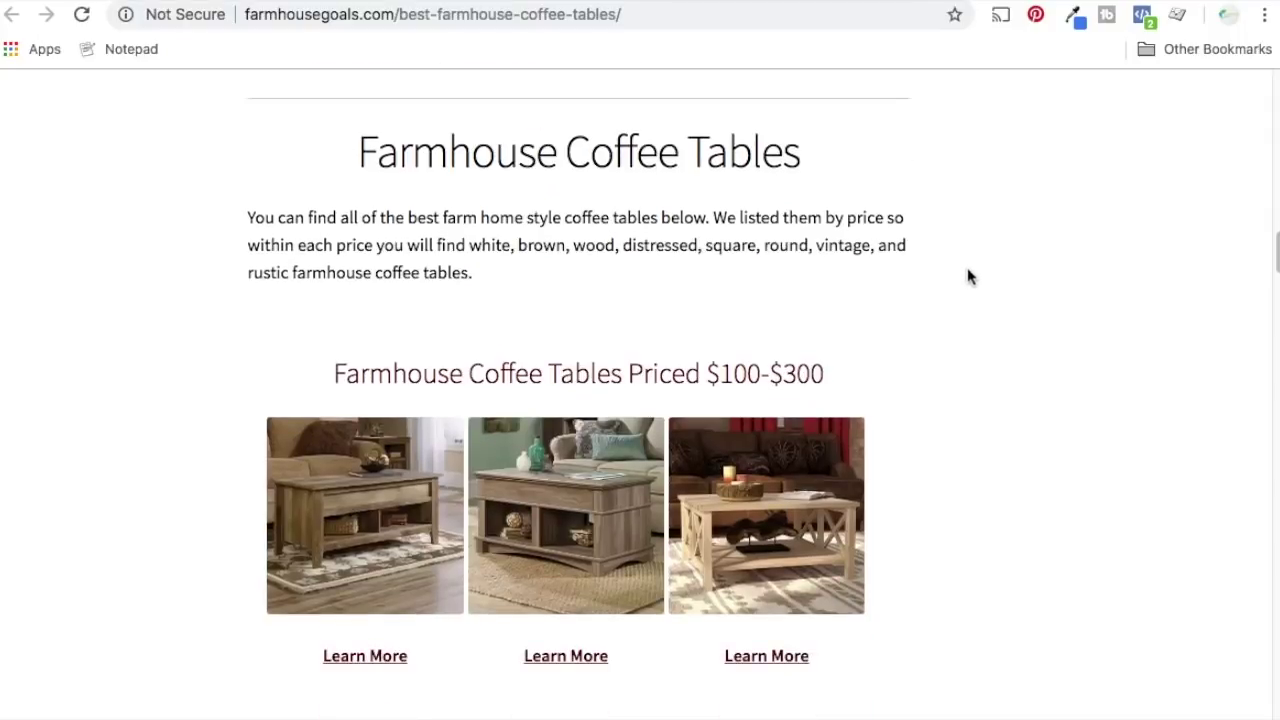
{"action": "scroll", "coordinate": [1003, 277], "scroll_direction": "down", "scroll_amount": 15}
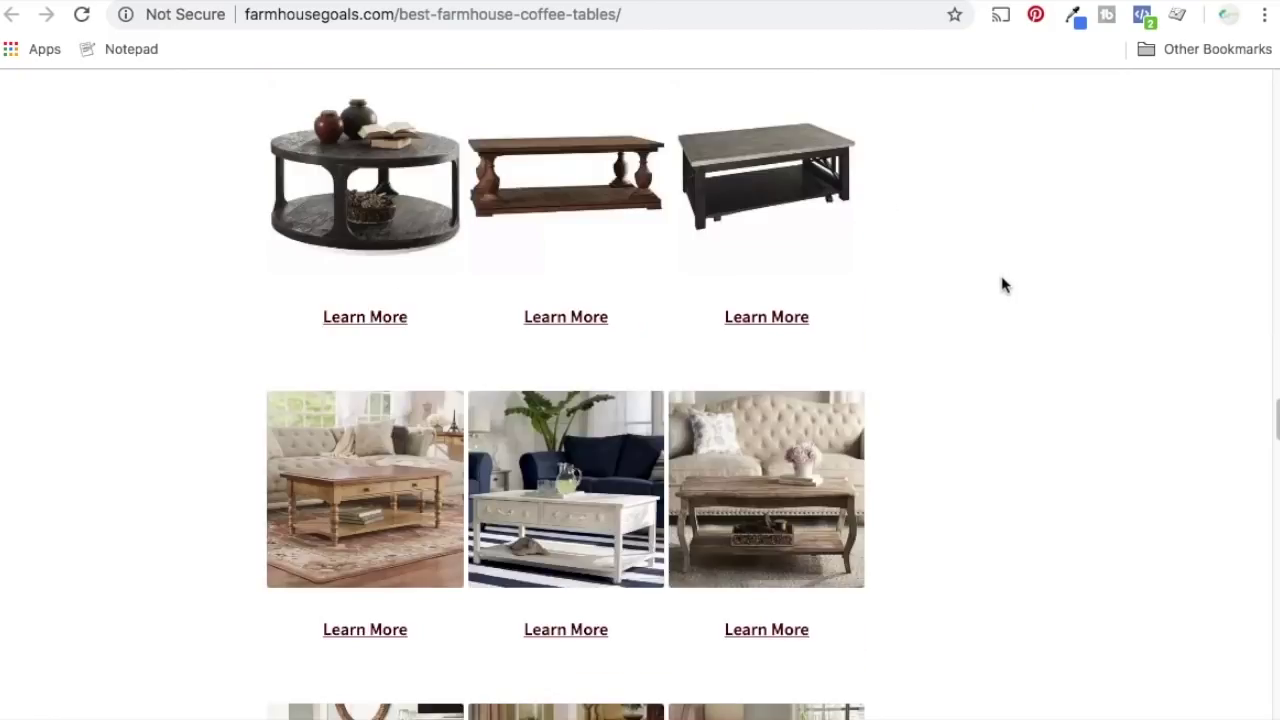
{"action": "scroll", "coordinate": [1005, 290], "scroll_direction": "down", "scroll_amount": 12}
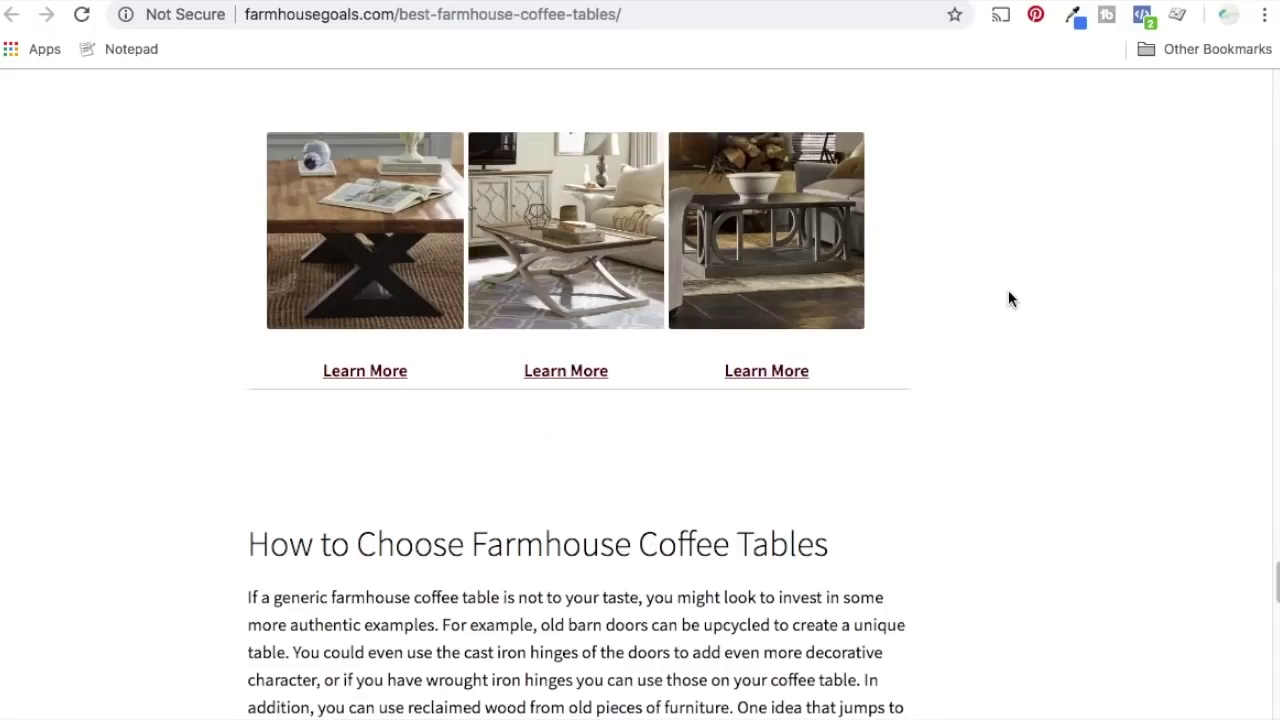
Step: Examine the "How to Choose Farmhouse Coffee Tables" and "In Summary" sections at the article's end
{"action": "scroll", "coordinate": [1008, 298], "scroll_direction": "down", "scroll_amount": 4}
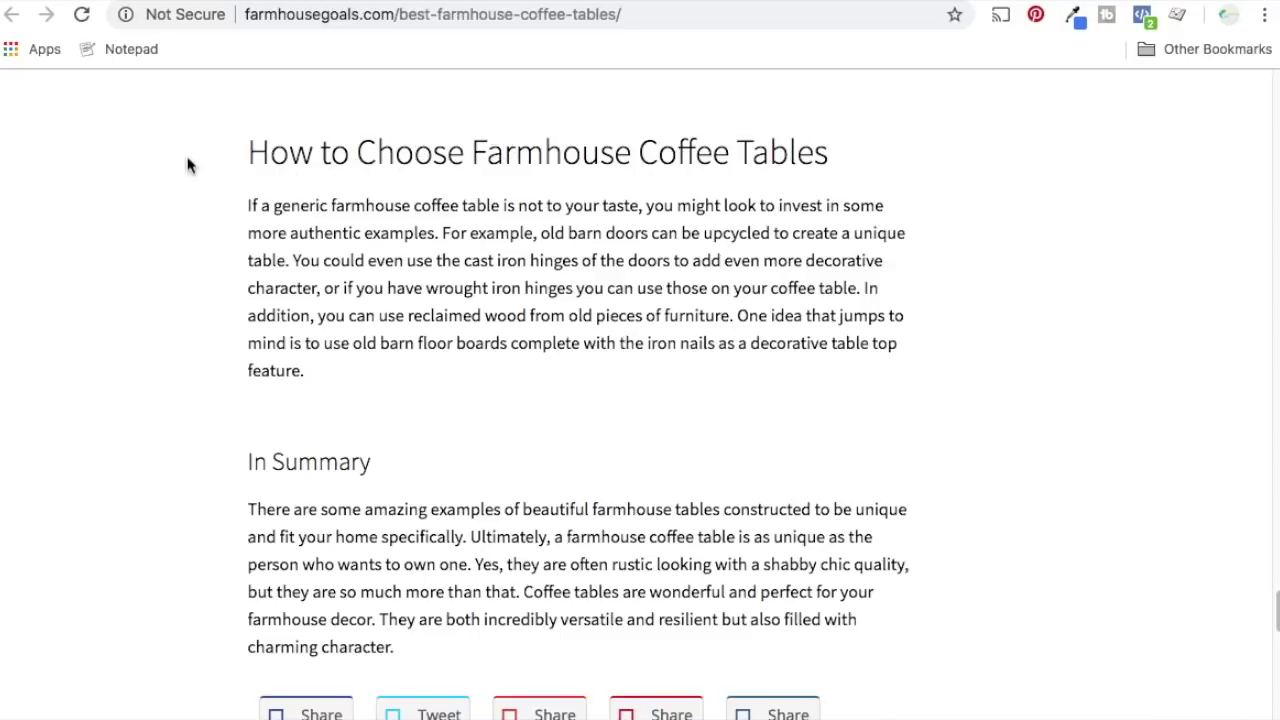
{"action": "left_click_drag", "start_coordinate": [188, 165], "coordinate": [680, 377]}
{"action": "left_click", "coordinate": [680, 370]}
{"action": "scroll", "coordinate": [680, 370], "scroll_direction": "down", "scroll_amount": 3}
{"action": "left_click_drag", "start_coordinate": [188, 186], "coordinate": [614, 260]}
{"action": "left_click", "coordinate": [614, 251]}
{"action": "scroll", "coordinate": [614, 251], "scroll_direction": "up", "scroll_amount": 3}
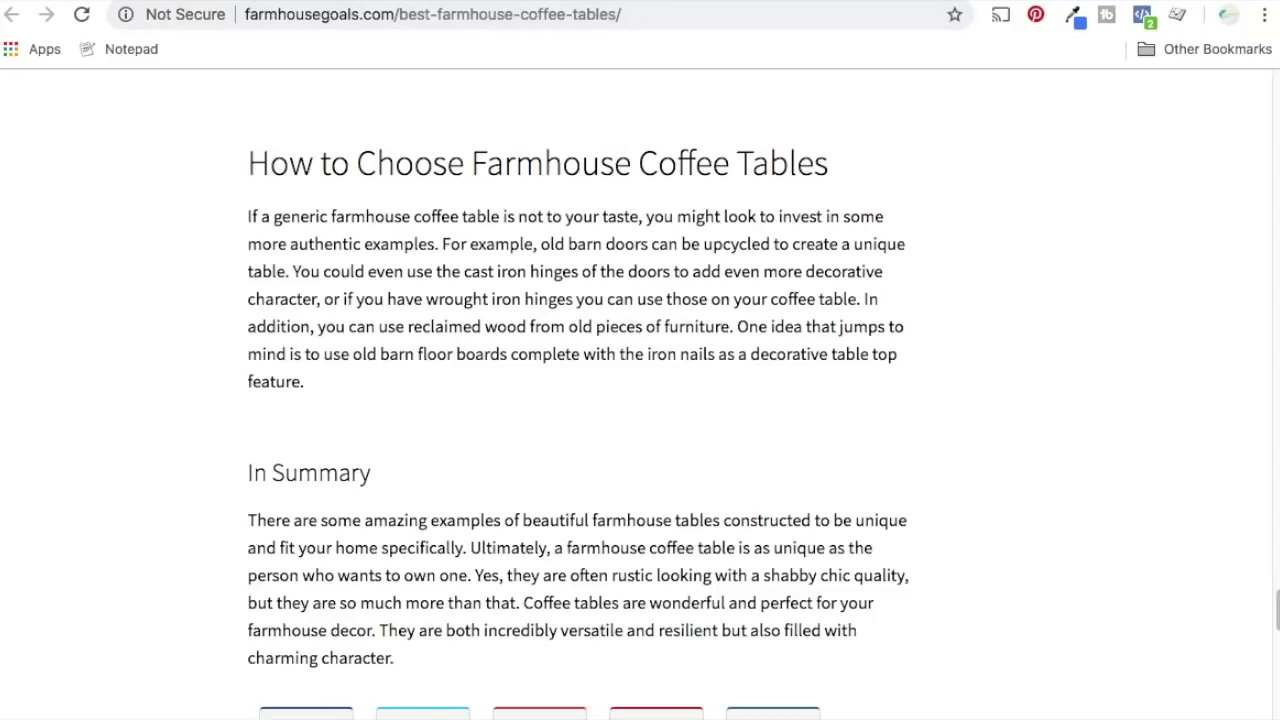
Step: Switch to the WordPress editor for the "Farmhouse Coffee Tables" post and inspect its second introductory paragraph
{"action": "left_click", "coordinate": [650, 2]}
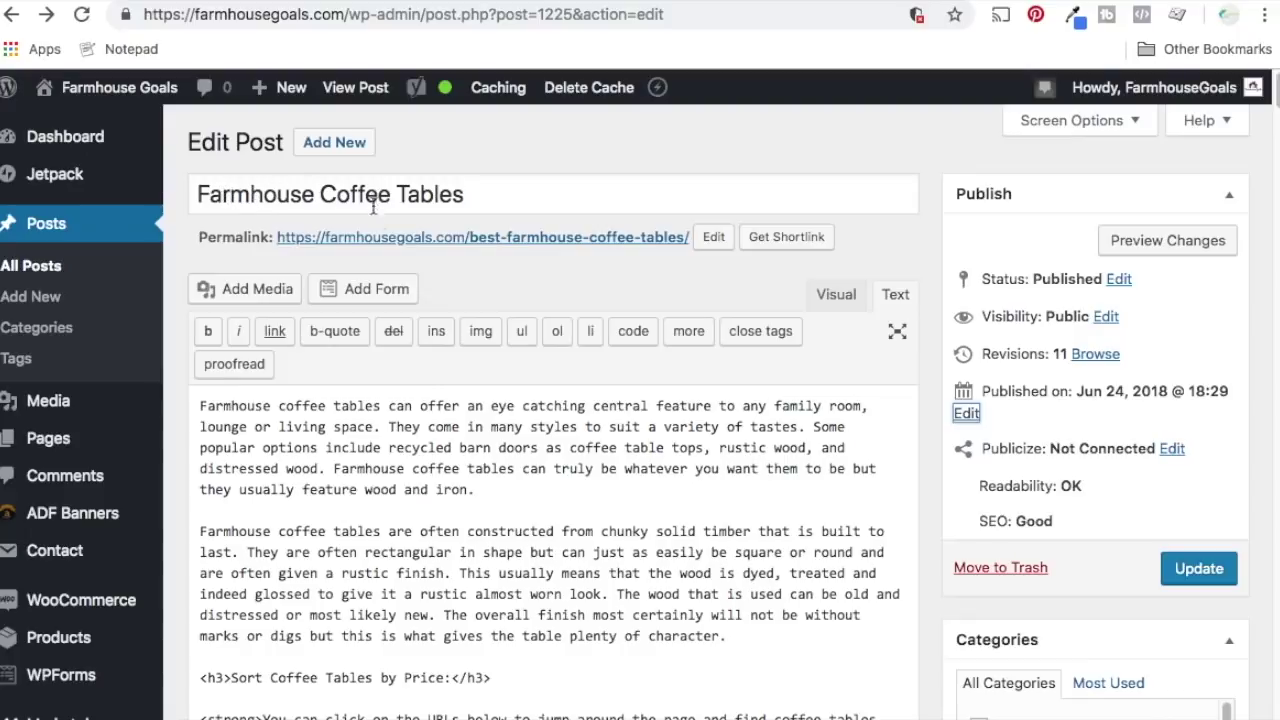
{"action": "scroll", "coordinate": [963, 480], "scroll_direction": "down", "scroll_amount": 4}
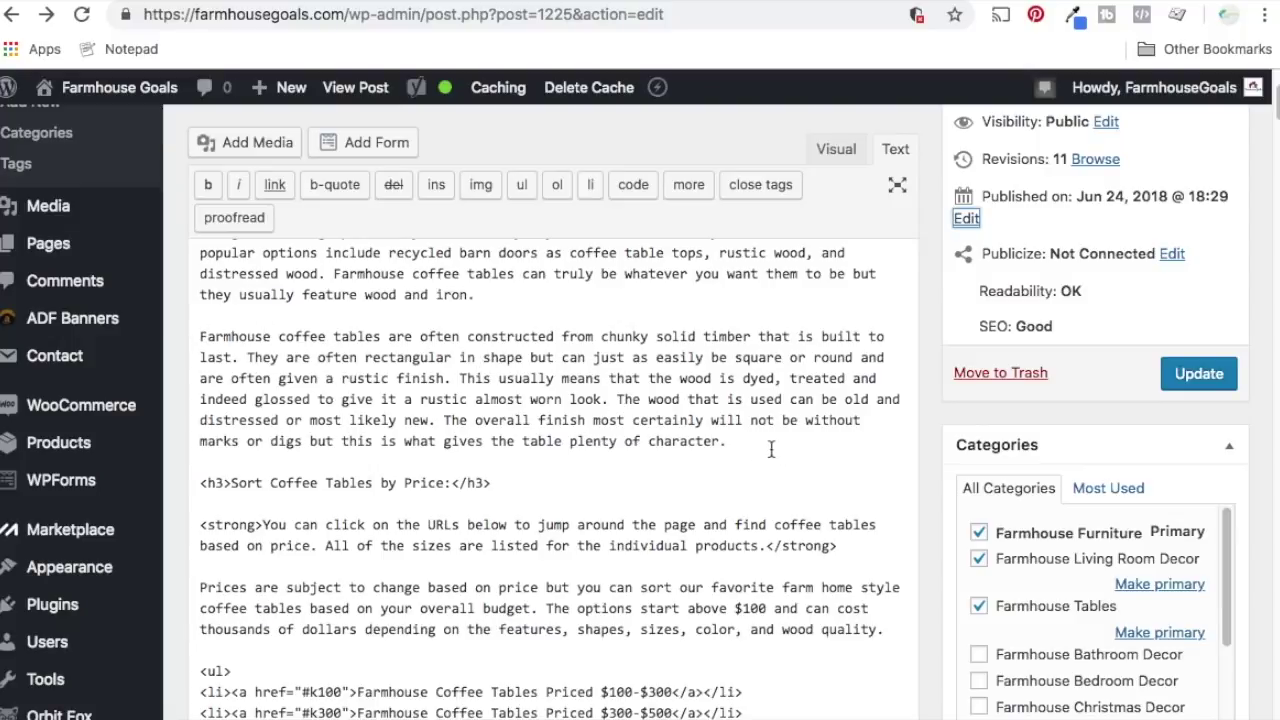
{"action": "left_click_drag", "start_coordinate": [772, 449], "coordinate": [199, 334]}
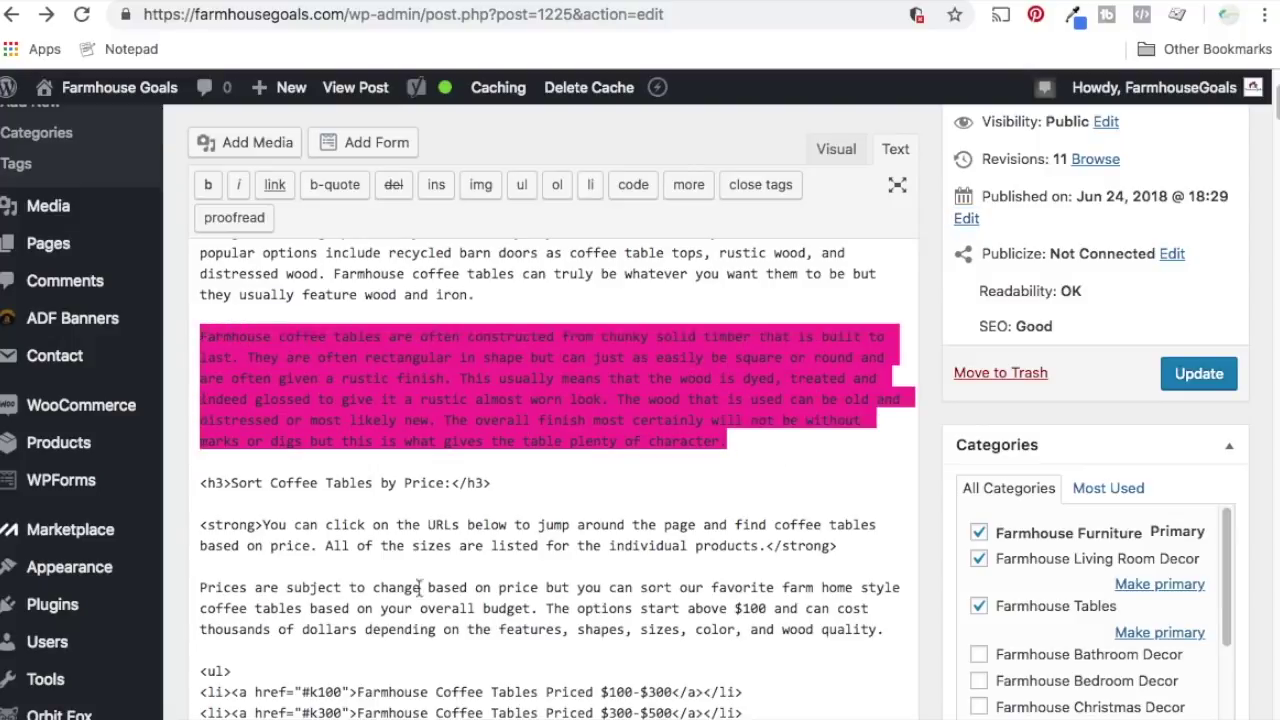
{"action": "left_click", "coordinate": [607, 379]}
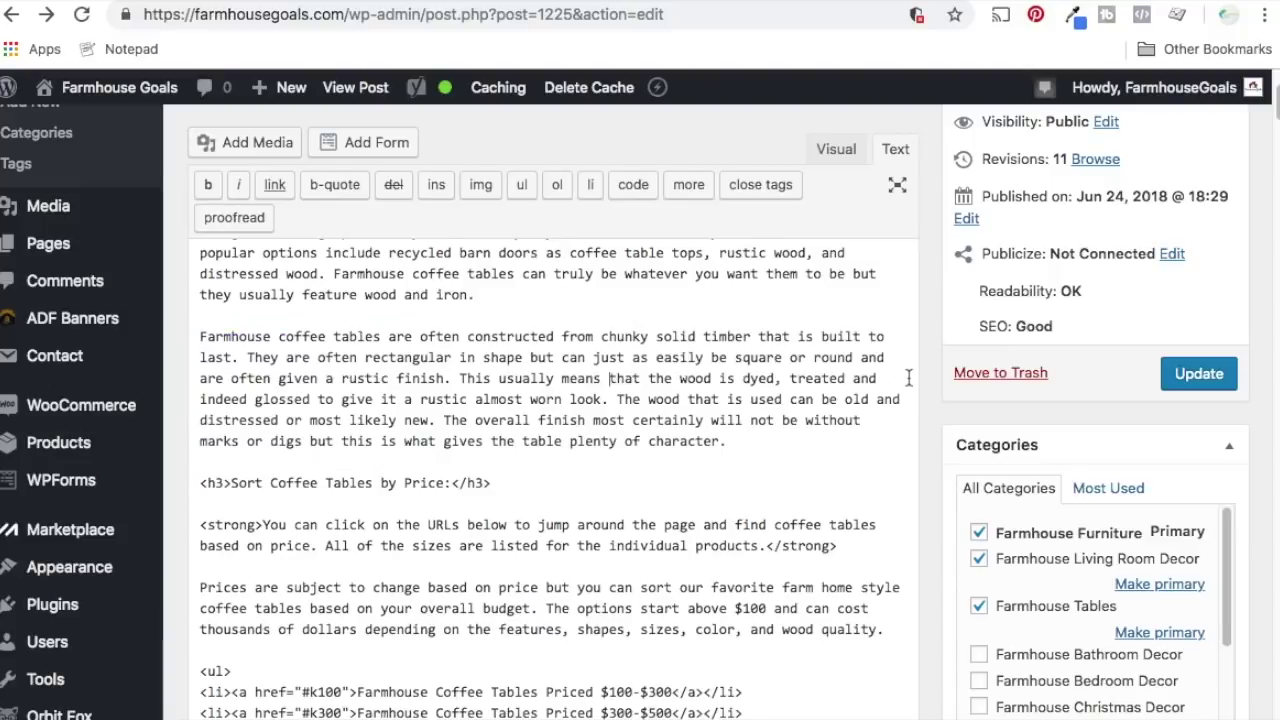
Step: Add the line "Farmhouse Coffee Table Inspiration" as a separate paragraph just before the "In Summary" heading
{"action": "scroll", "coordinate": [845, 372], "scroll_direction": "down", "scroll_amount": 3}
{"action": "scroll", "coordinate": [845, 372], "scroll_direction": "down", "scroll_amount": 15}
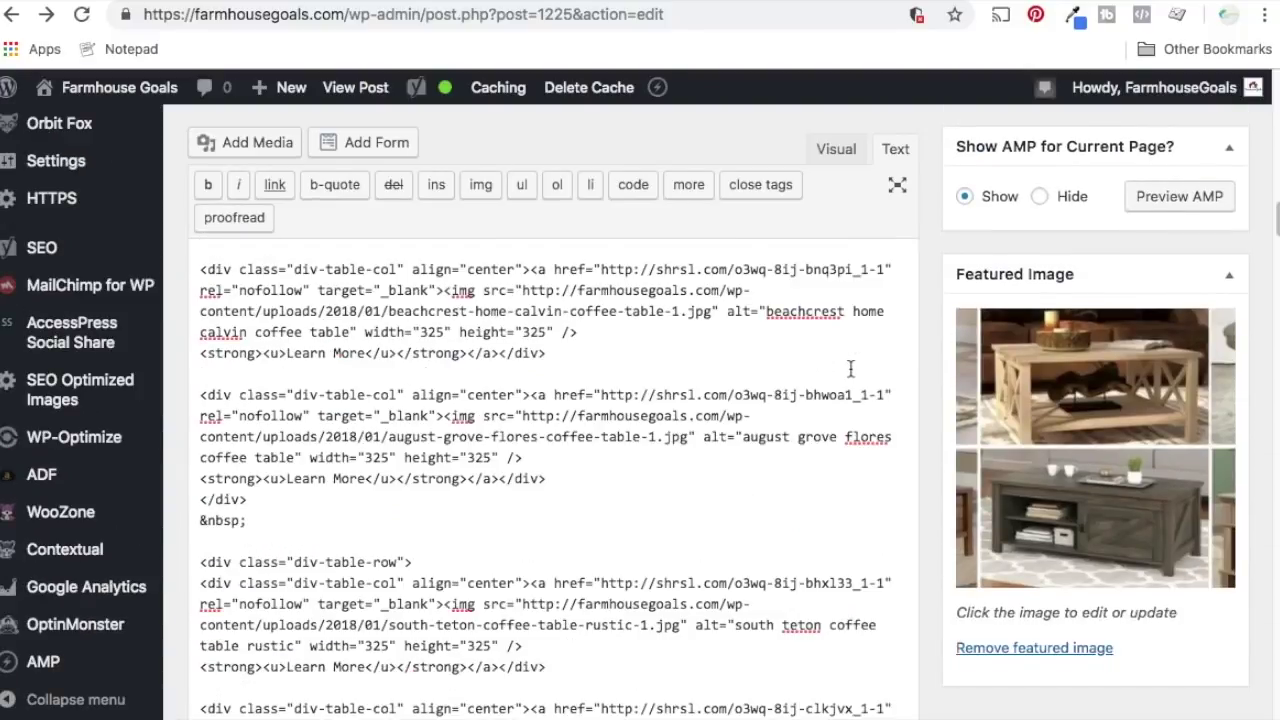
{"action": "scroll", "coordinate": [850, 369], "scroll_direction": "down", "scroll_amount": 15}
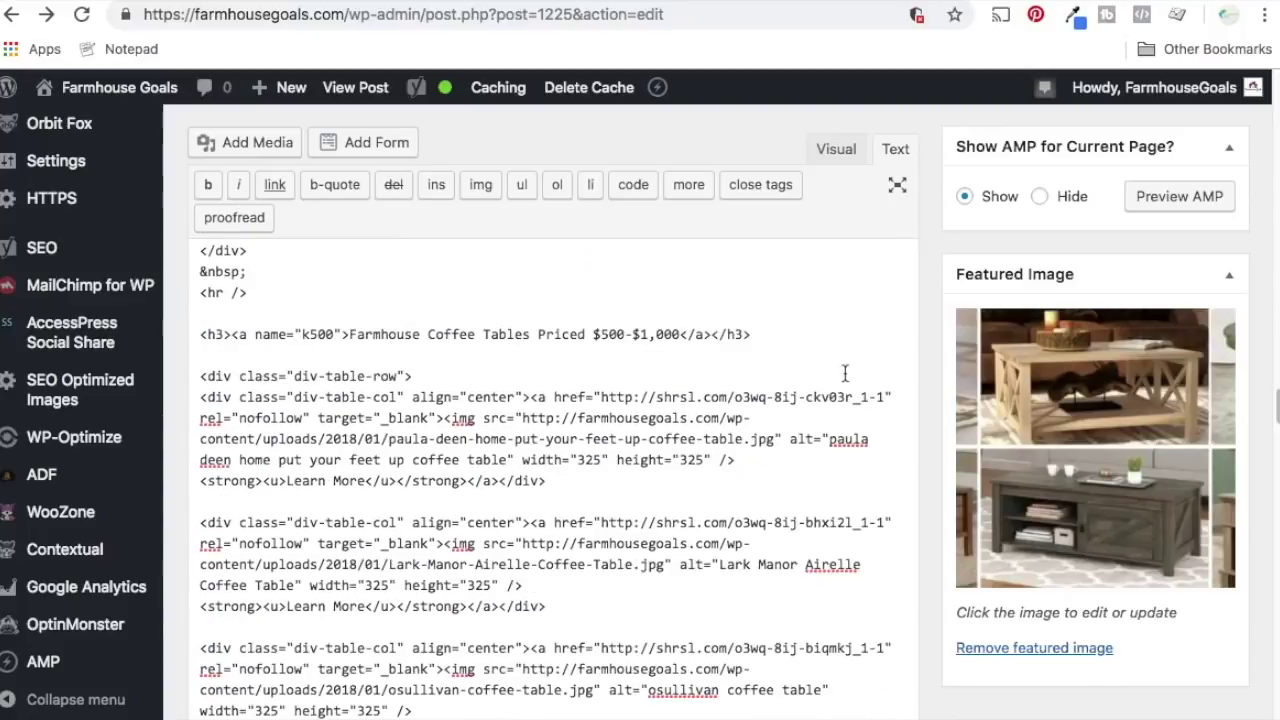
{"action": "scroll", "coordinate": [449, 341], "scroll_direction": "down", "scroll_amount": 10}
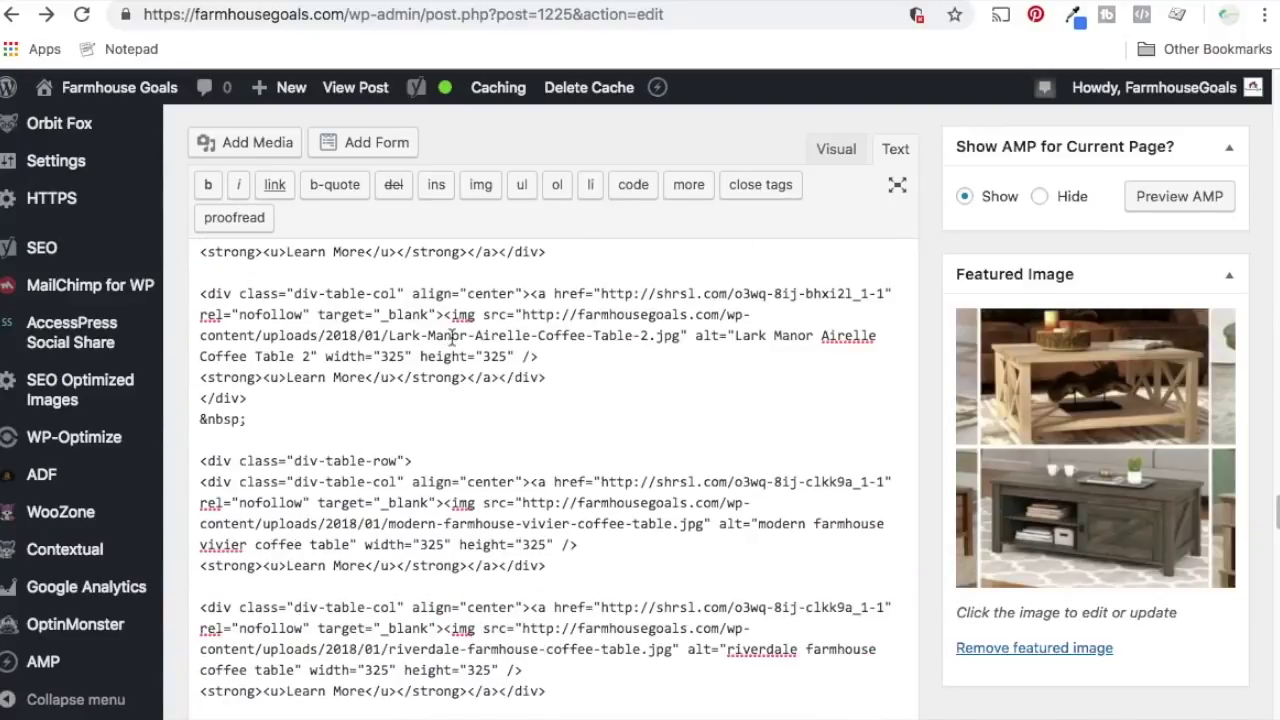
{"action": "scroll", "coordinate": [452, 337], "scroll_direction": "down", "scroll_amount": 10}
{"action": "scroll", "coordinate": [455, 335], "scroll_direction": "up", "scroll_amount": 1}
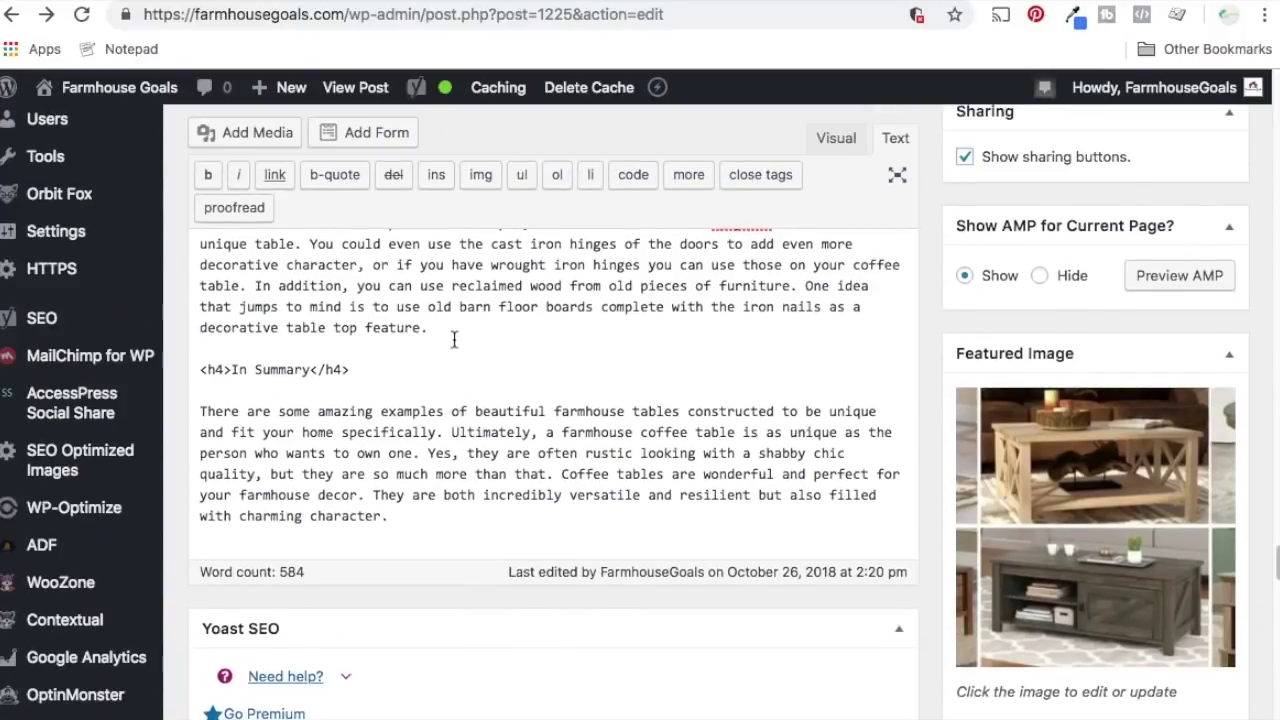
{"action": "left_click", "coordinate": [457, 333]}
{"action": "key", "text": "Return"}
{"action": "key", "text": "Return"}
{"action": "type", "text": "Far"}
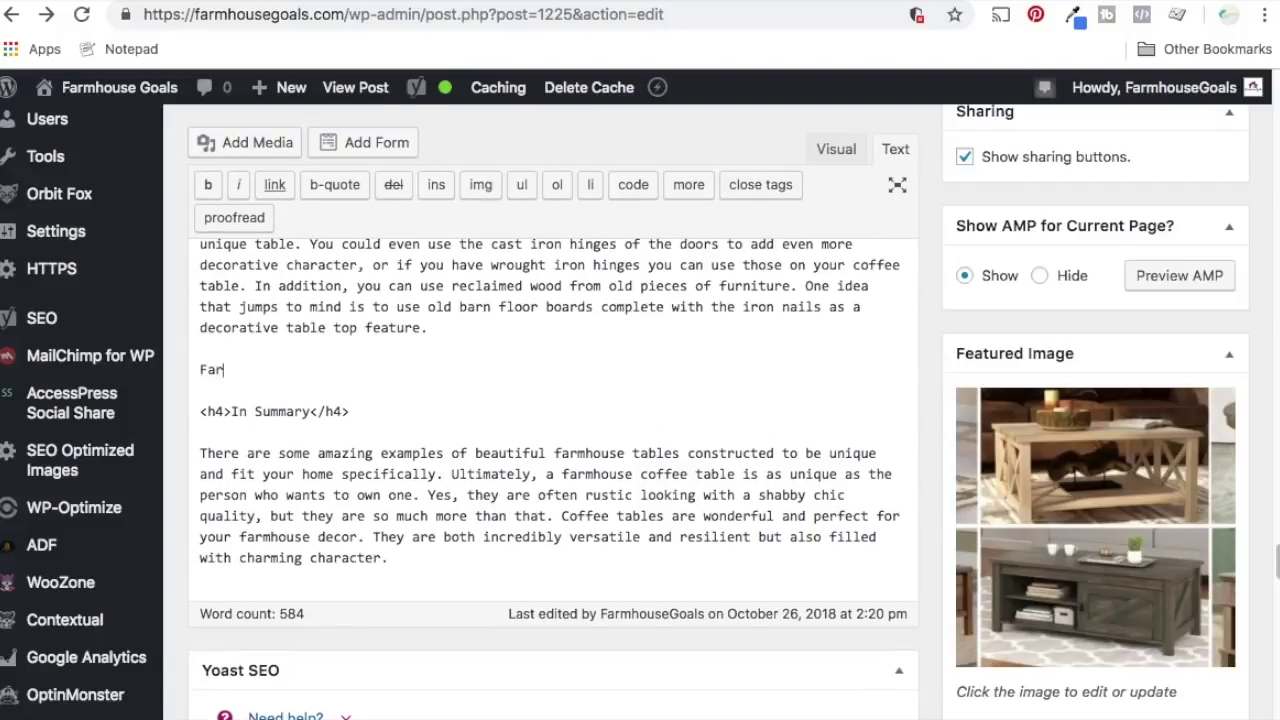
{"action": "type", "text": "mhouse Coffee Table Inspiration"}
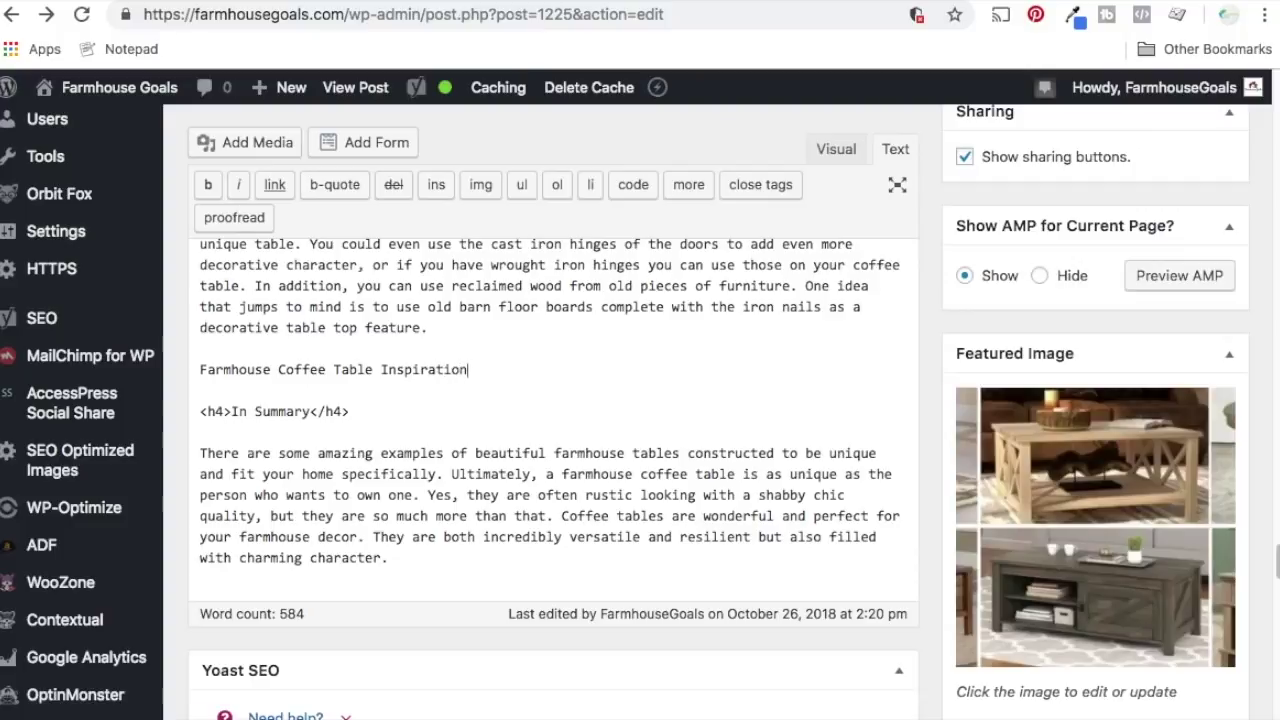
Step: List "Design 1", "Design 2", "Design 3" and "etc." on separate lines in a new paragraph under "Farmhouse Coffee Table Inspiration"
{"action": "key", "text": "Return"}
{"action": "key", "text": "Return"}
{"action": "type", "text": "Design 1"}
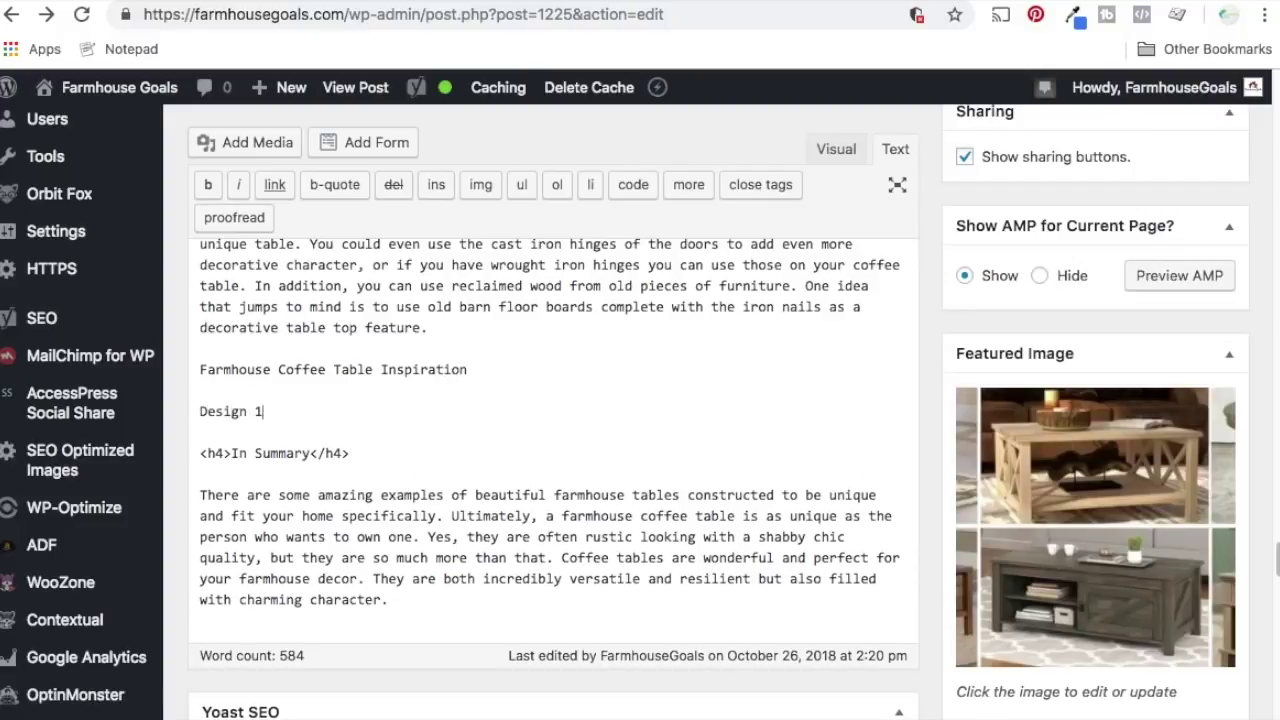
{"action": "key", "text": "Return"}
{"action": "type", "text": "Design 2"}
{"action": "key", "text": "Return"}
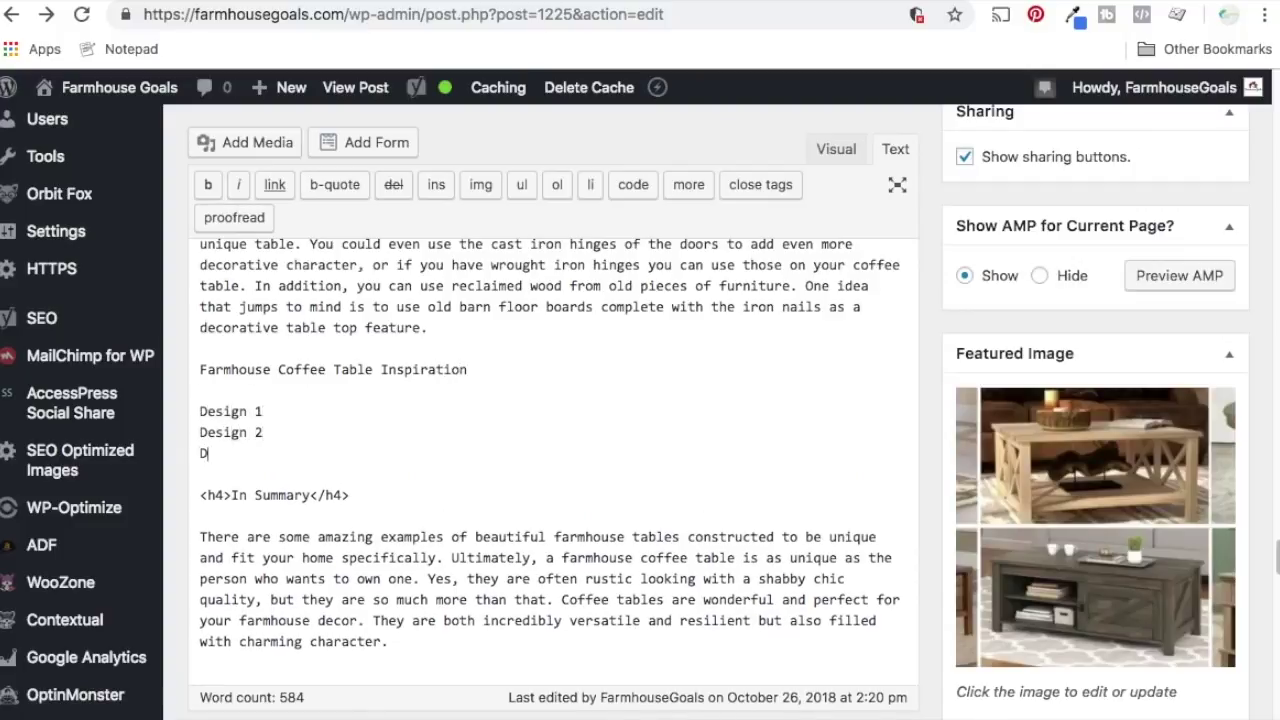
{"action": "type", "text": "Design 3"}
{"action": "key", "text": "Return"}
{"action": "type", "text": "etc."}
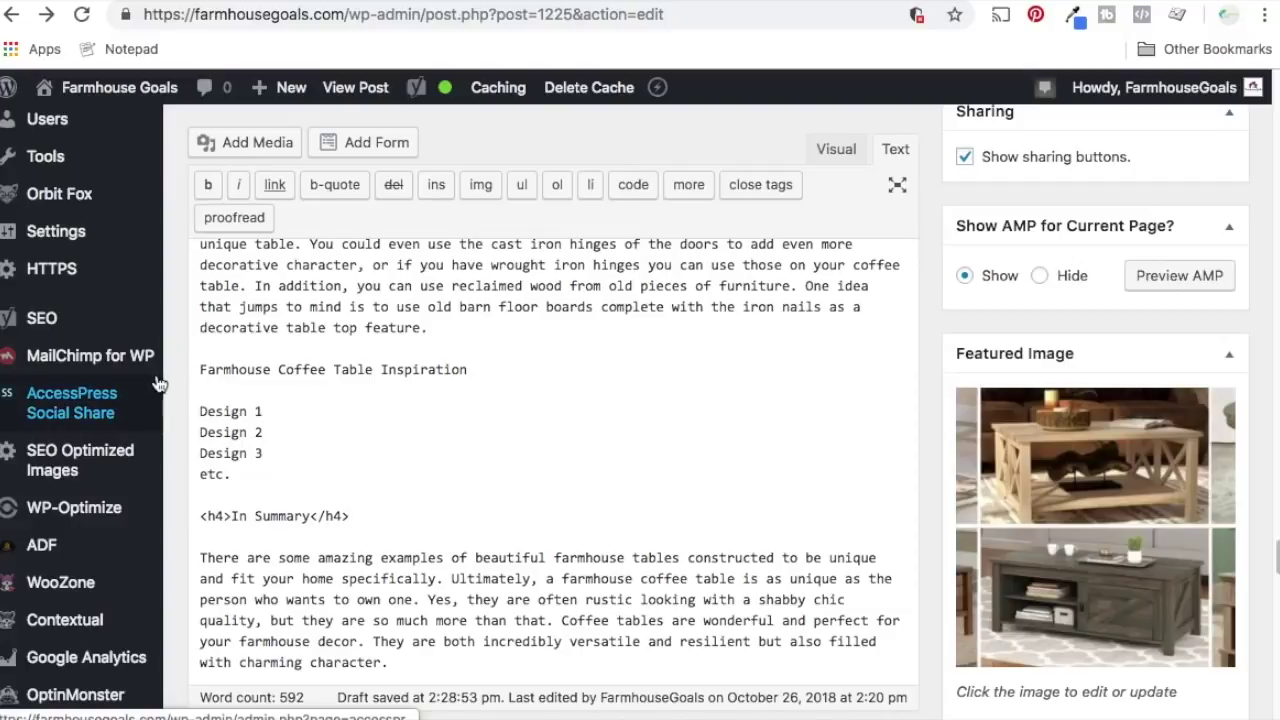
Step: Delete the "Farmhouse Coffee Table Inspiration" line, its design list and the extra blank lines before the "In Summary" heading
{"action": "left_click_drag", "start_coordinate": [232, 474], "coordinate": [202, 368]}
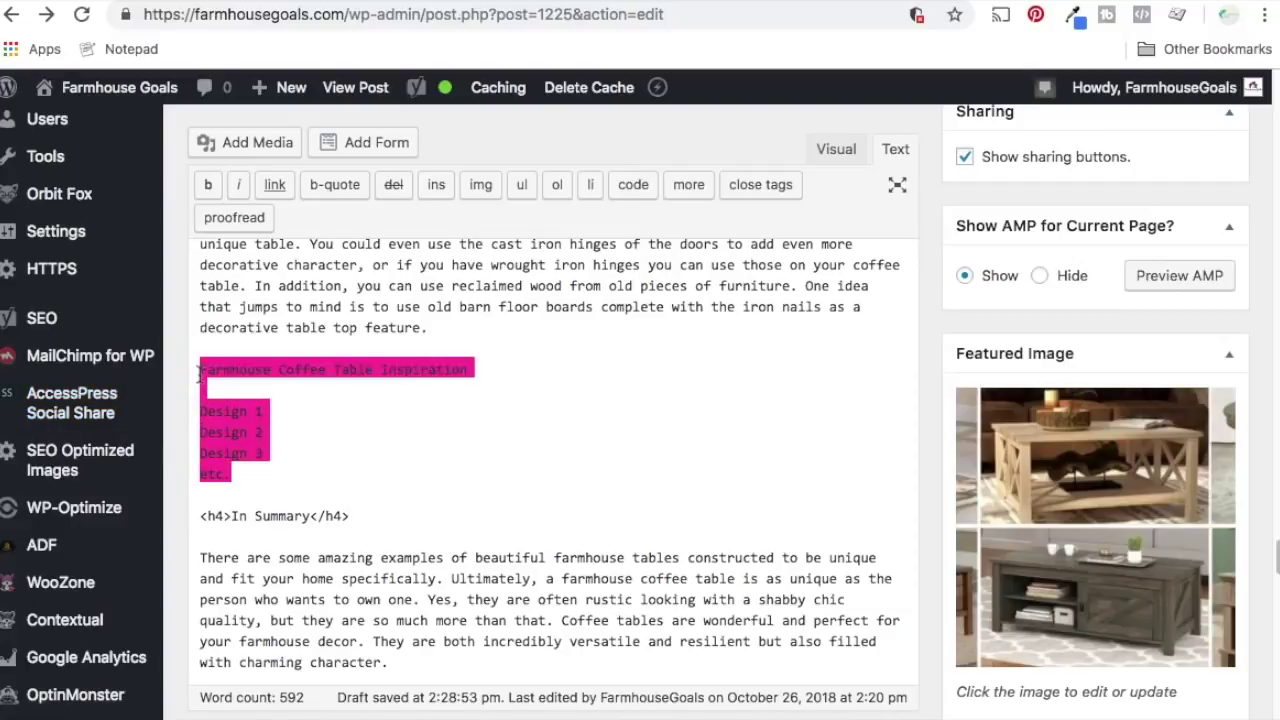
{"action": "key", "text": "BackSpace"}
{"action": "key", "text": "BackSpace"}
{"action": "key", "text": "BackSpace"}
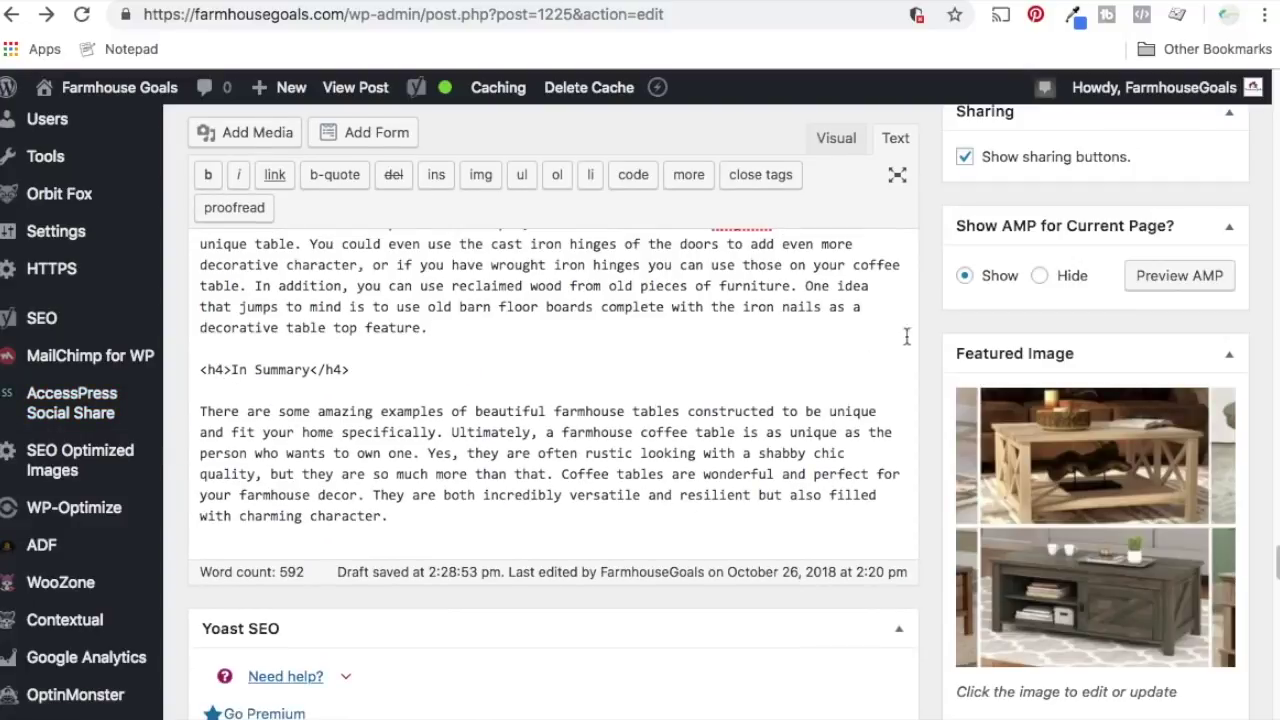
Step: Change the post's publish month to 10-Oct, keeping the day, year and time, and update the post
{"action": "scroll", "coordinate": [923, 330], "scroll_direction": "up", "scroll_amount": 5}
{"action": "scroll", "coordinate": [929, 370], "scroll_direction": "up", "scroll_amount": 5}
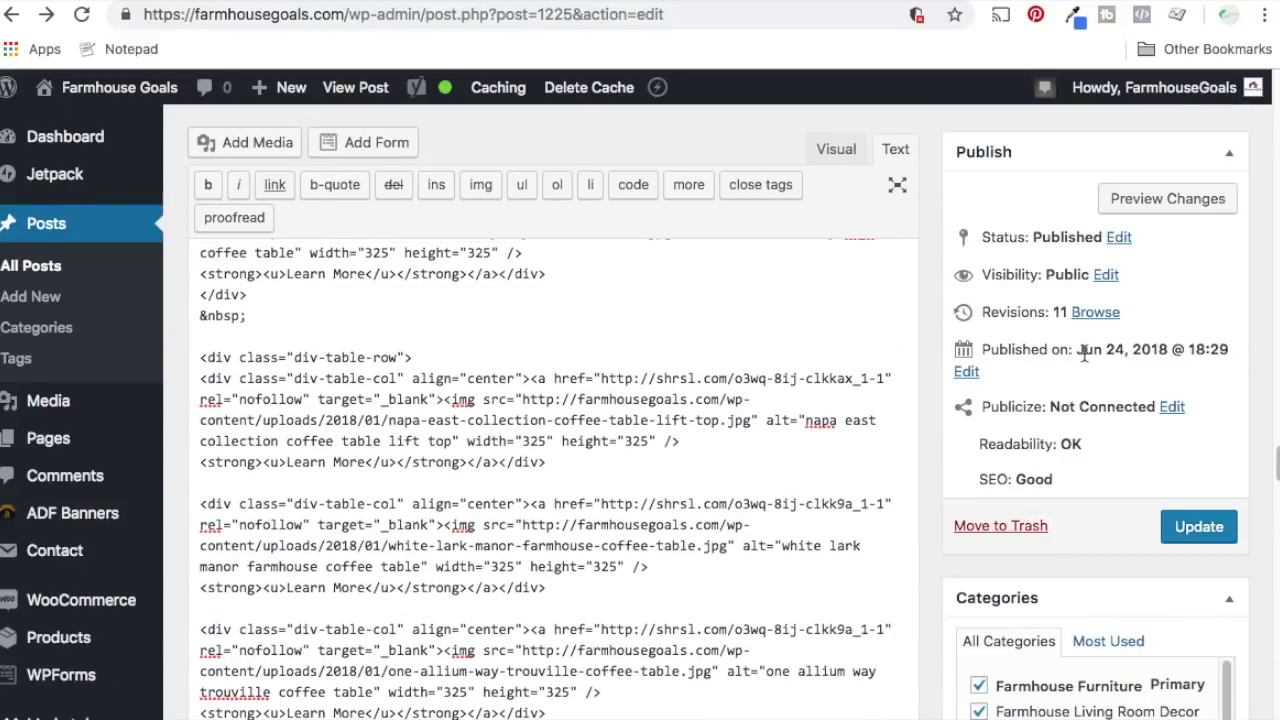
{"action": "left_click", "coordinate": [969, 372]}
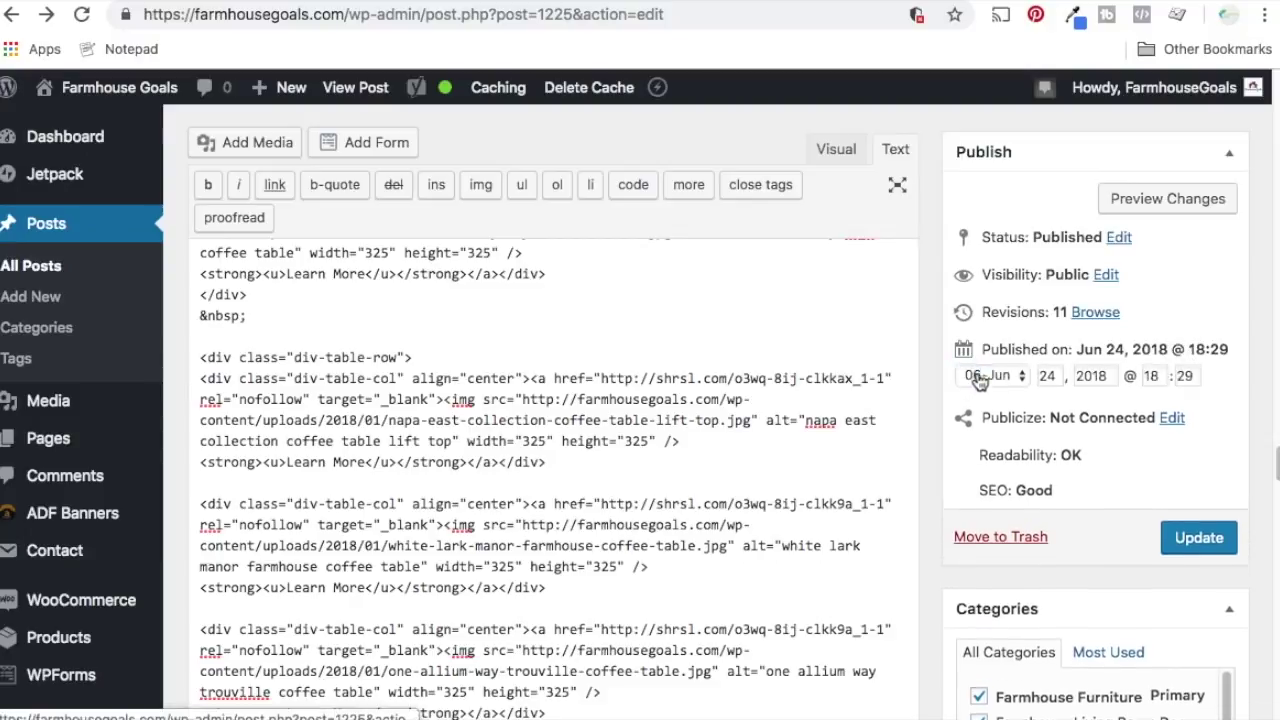
{"action": "left_click", "coordinate": [988, 379]}
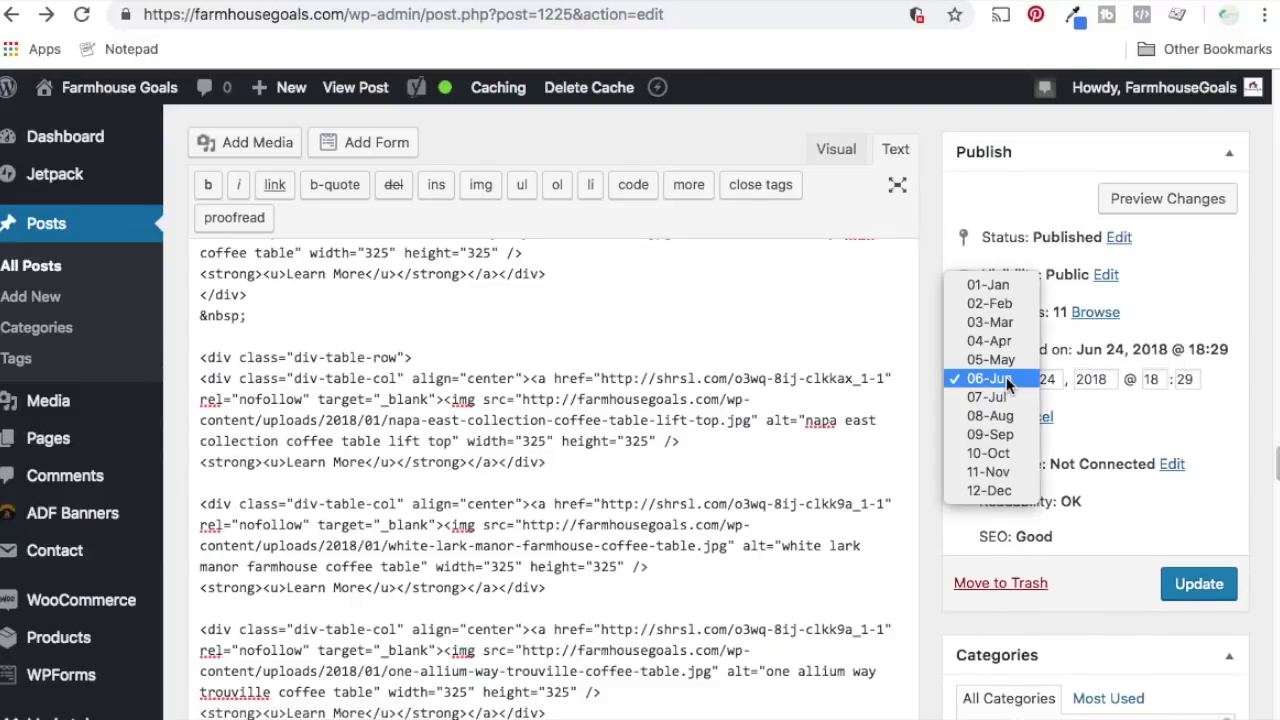
{"action": "left_click", "coordinate": [989, 453]}
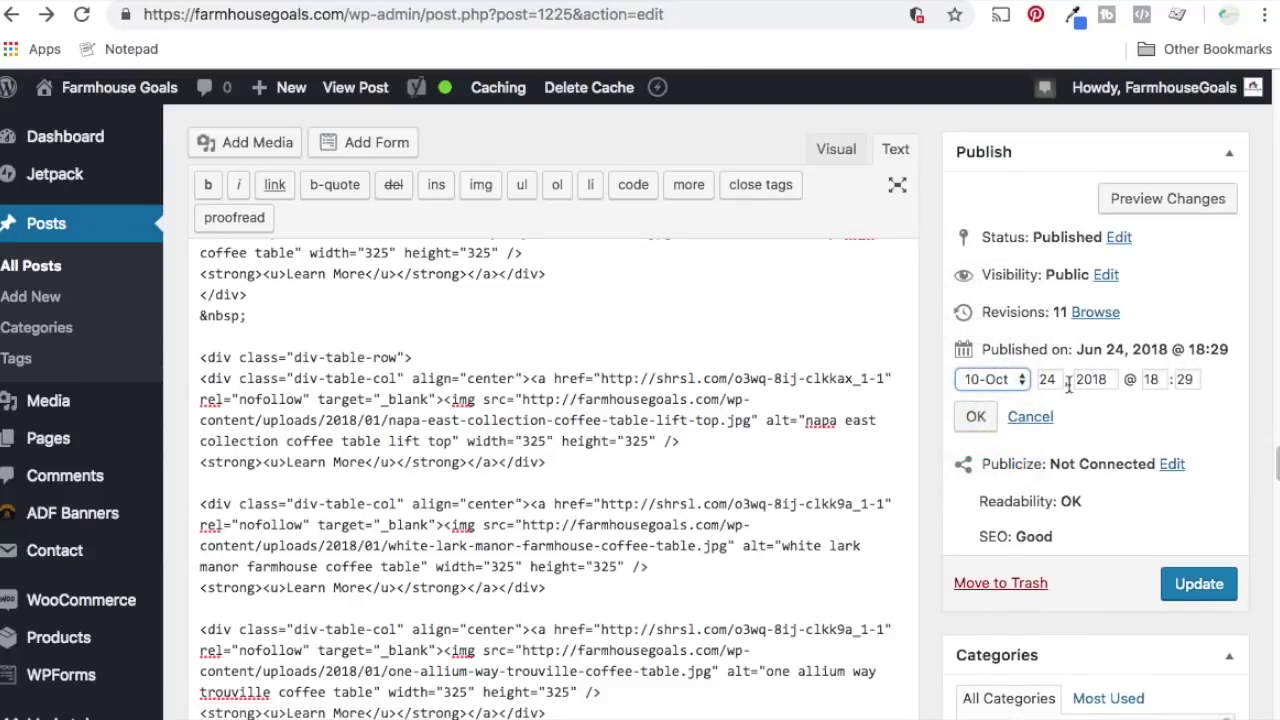
{"action": "left_click", "coordinate": [976, 417]}
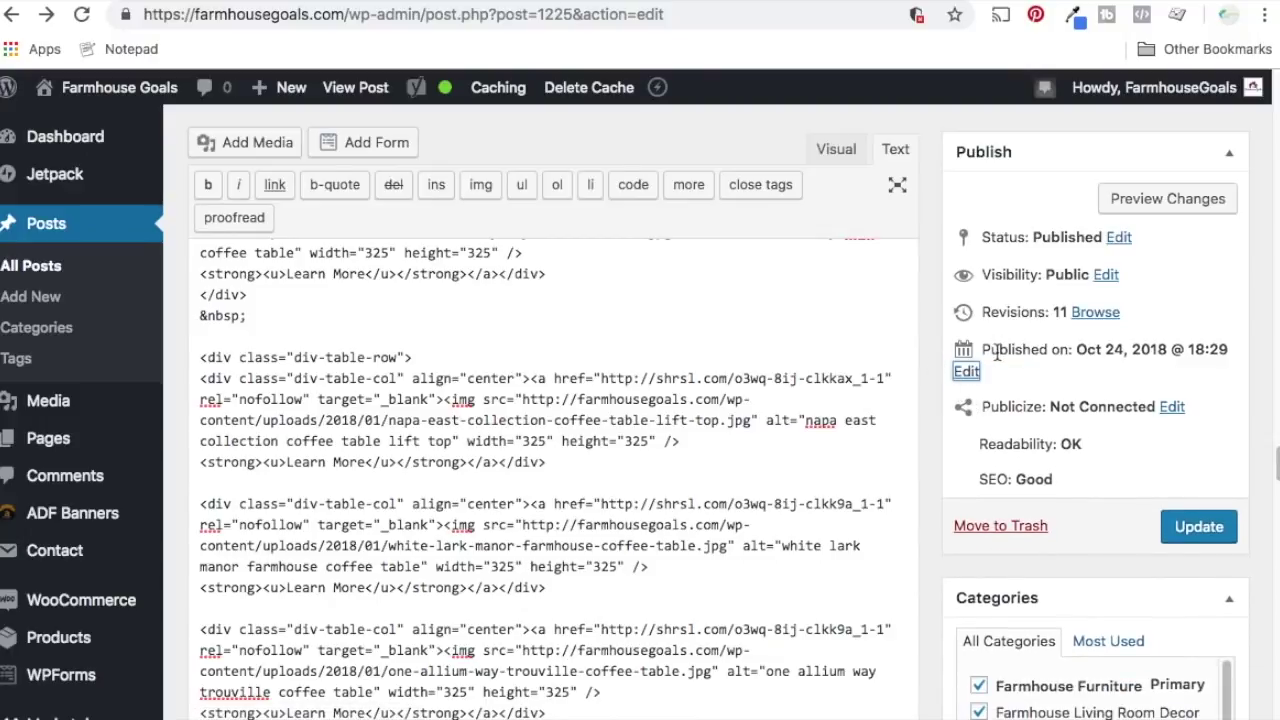
{"action": "left_click", "coordinate": [1190, 530]}
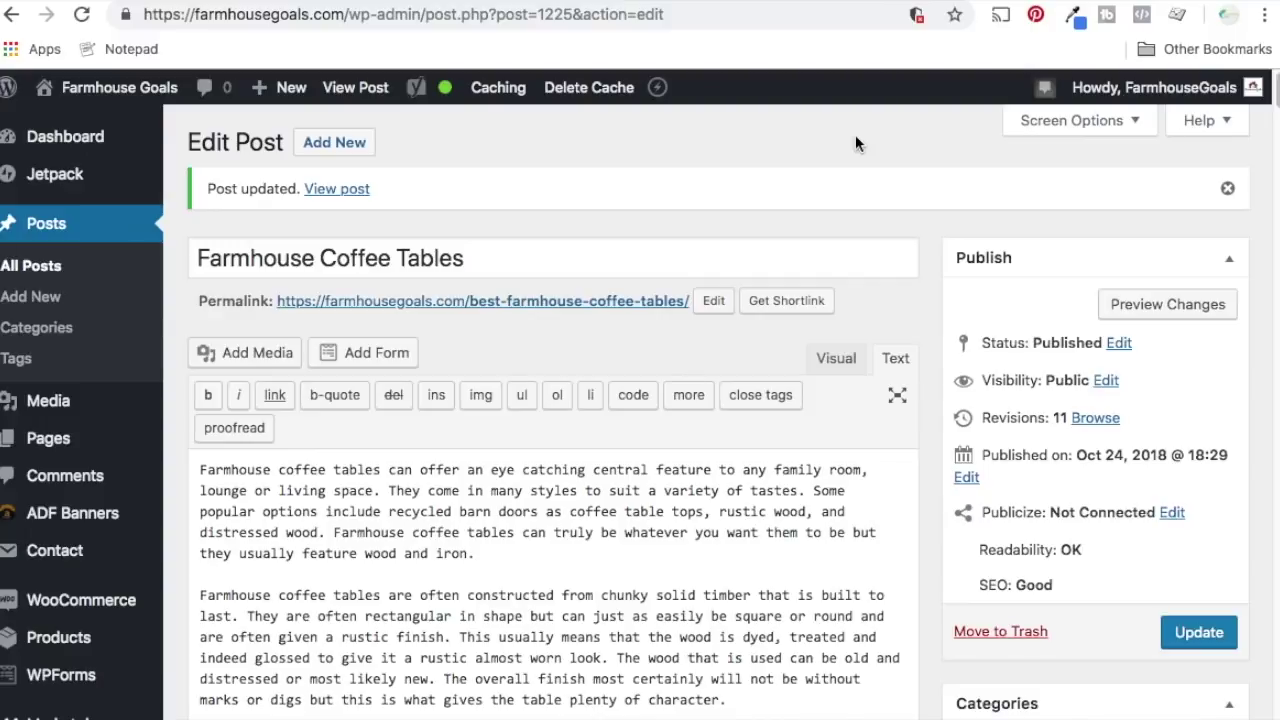
Step: Switch to the Google Ads keyword plan and review the keyword ideas and monthly searches for "farmhouse coffee table"
{"action": "left_click", "coordinate": [815, 1]}
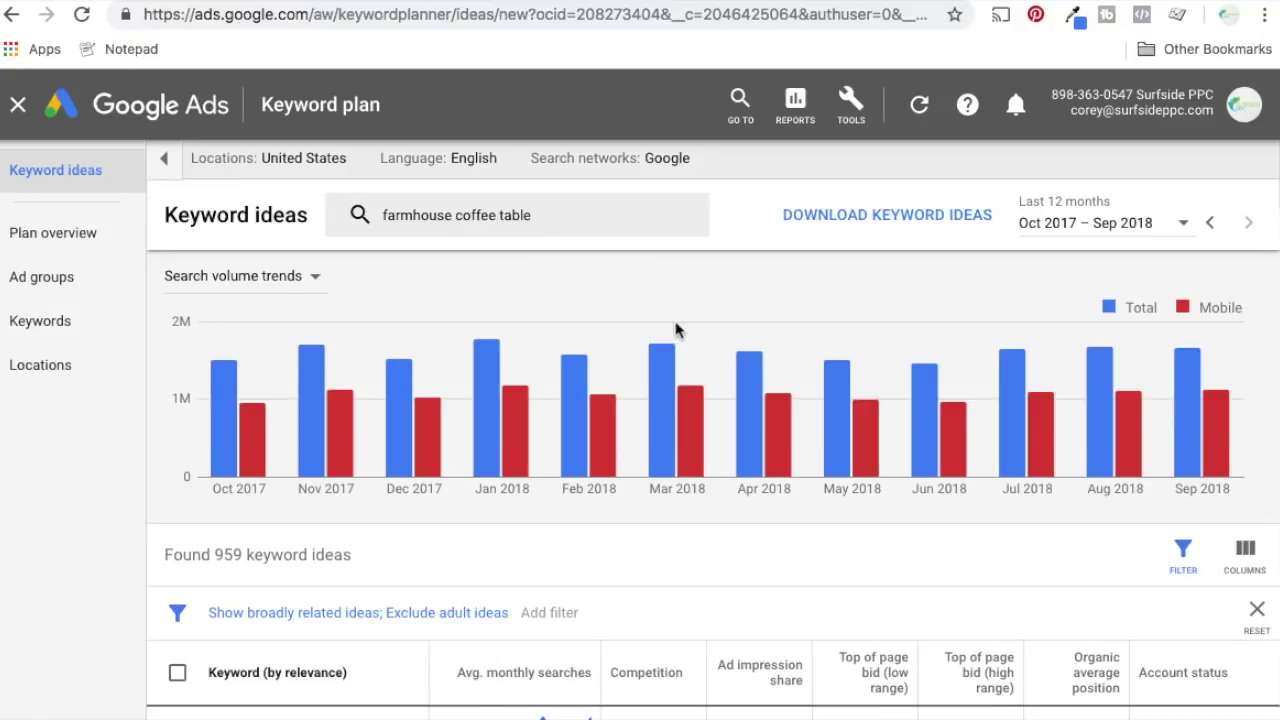
{"action": "scroll", "coordinate": [677, 329], "scroll_direction": "down", "scroll_amount": 3}
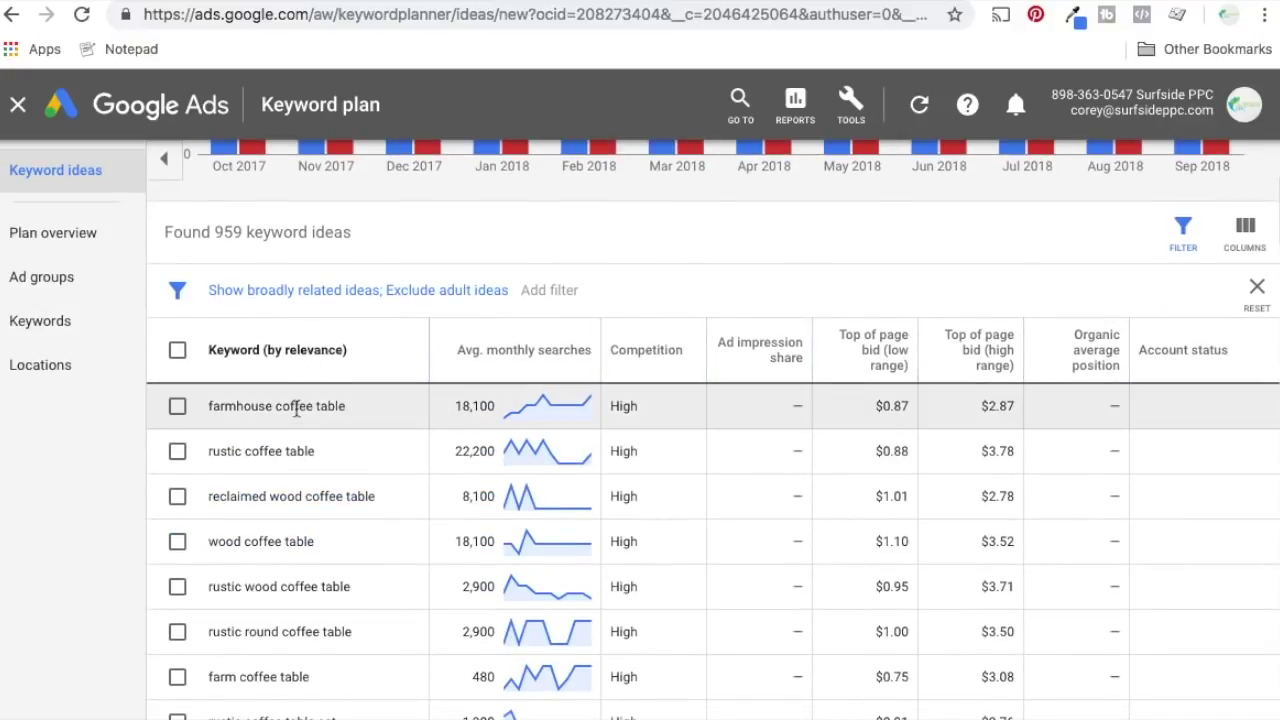
{"action": "scroll", "coordinate": [284, 494], "scroll_direction": "down", "scroll_amount": 1}
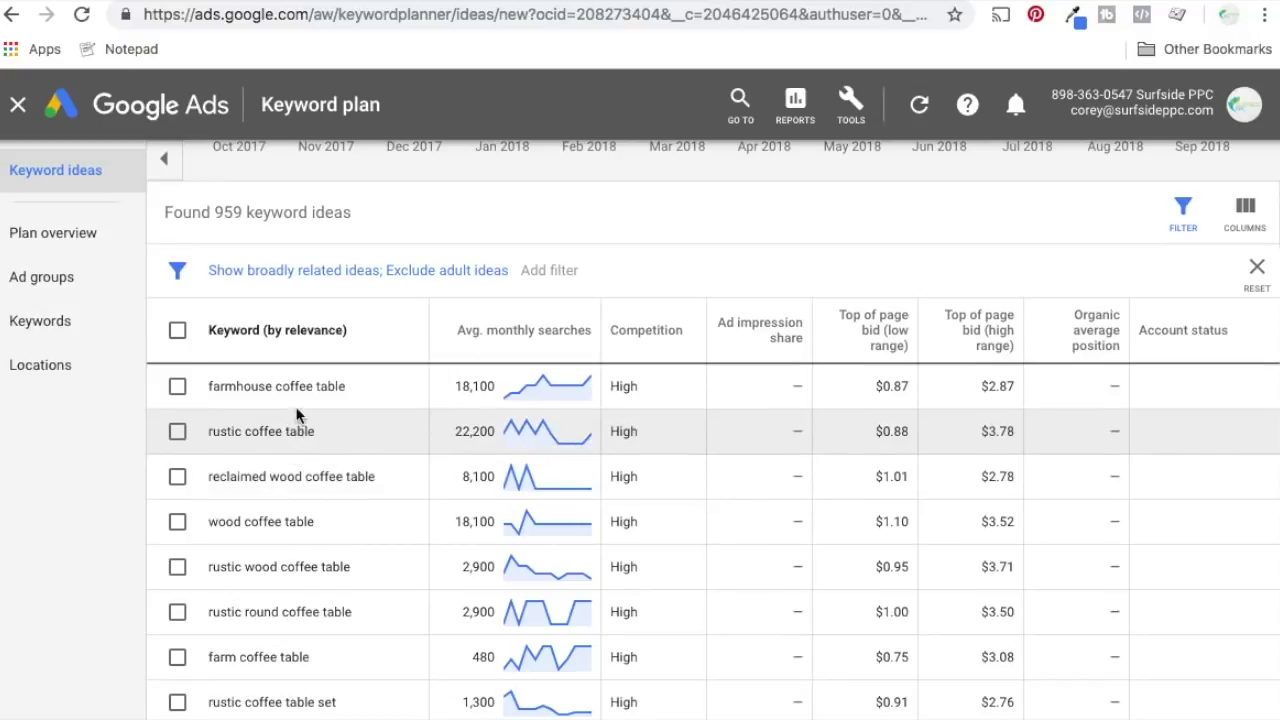
{"action": "scroll", "coordinate": [336, 388], "scroll_direction": "down", "scroll_amount": 1}
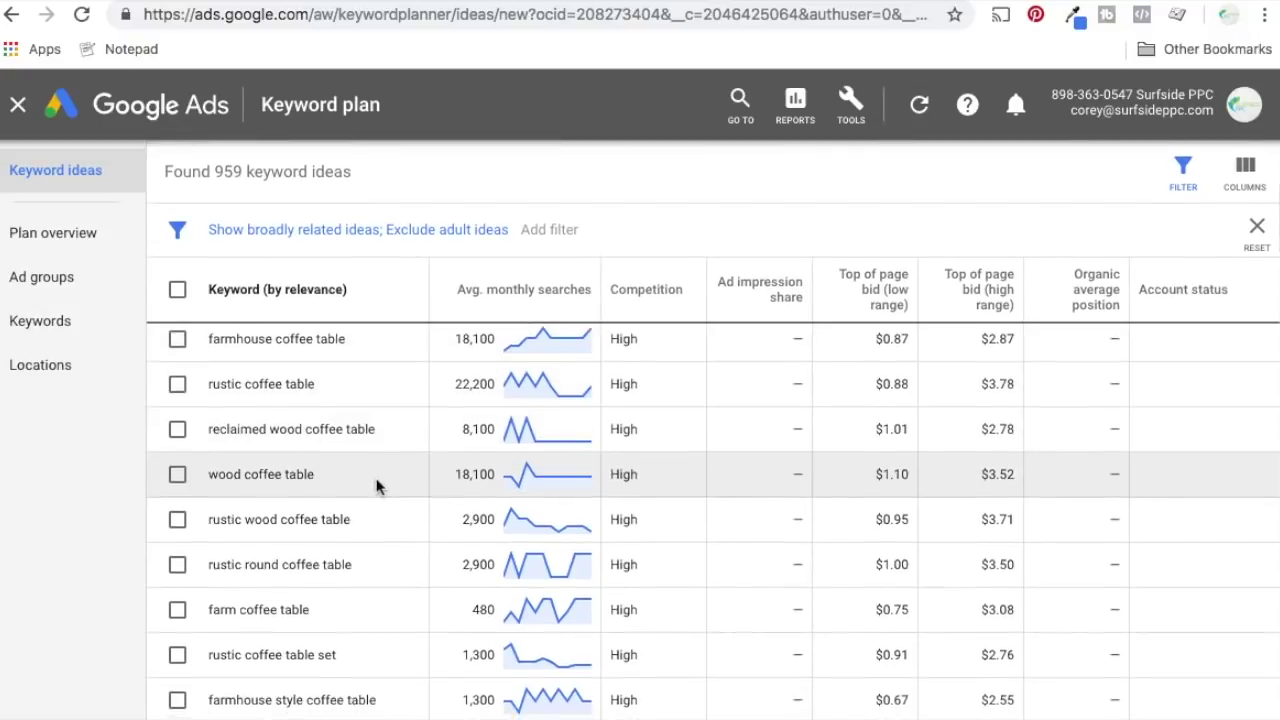
{"action": "scroll", "coordinate": [246, 420], "scroll_direction": "down", "scroll_amount": 3}
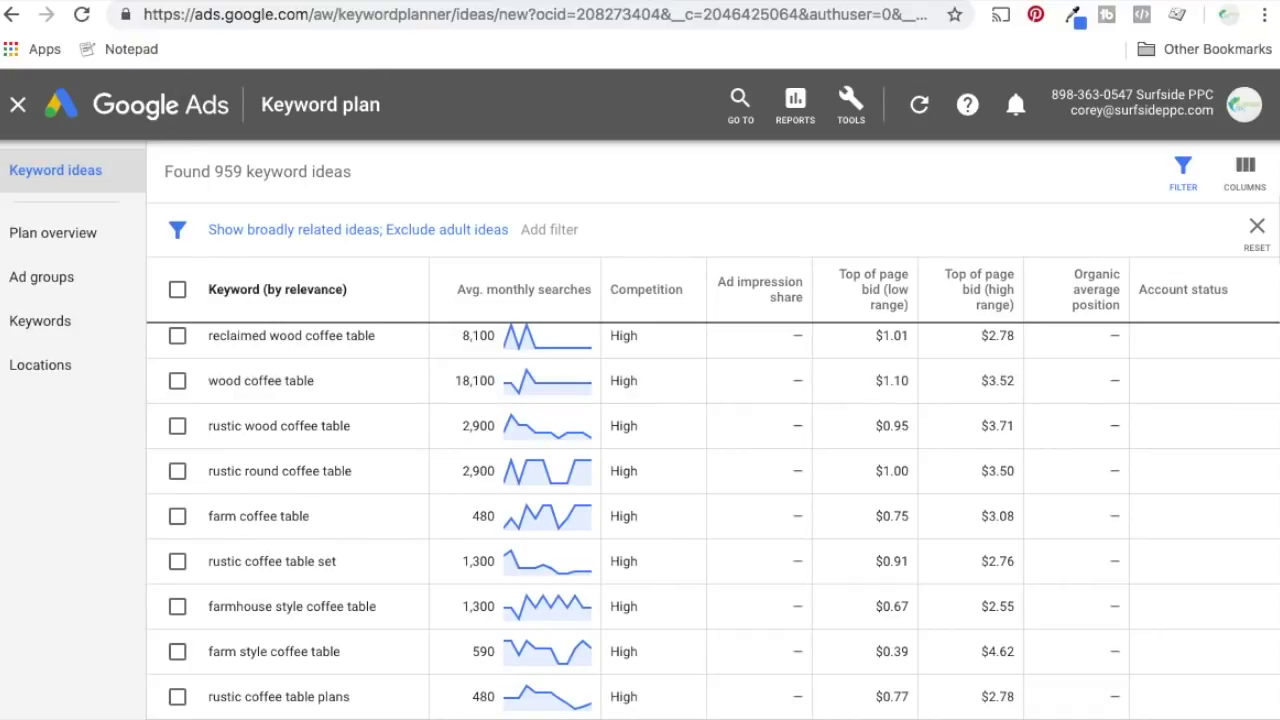
{"action": "key", "text": "ctrl+Tab"}
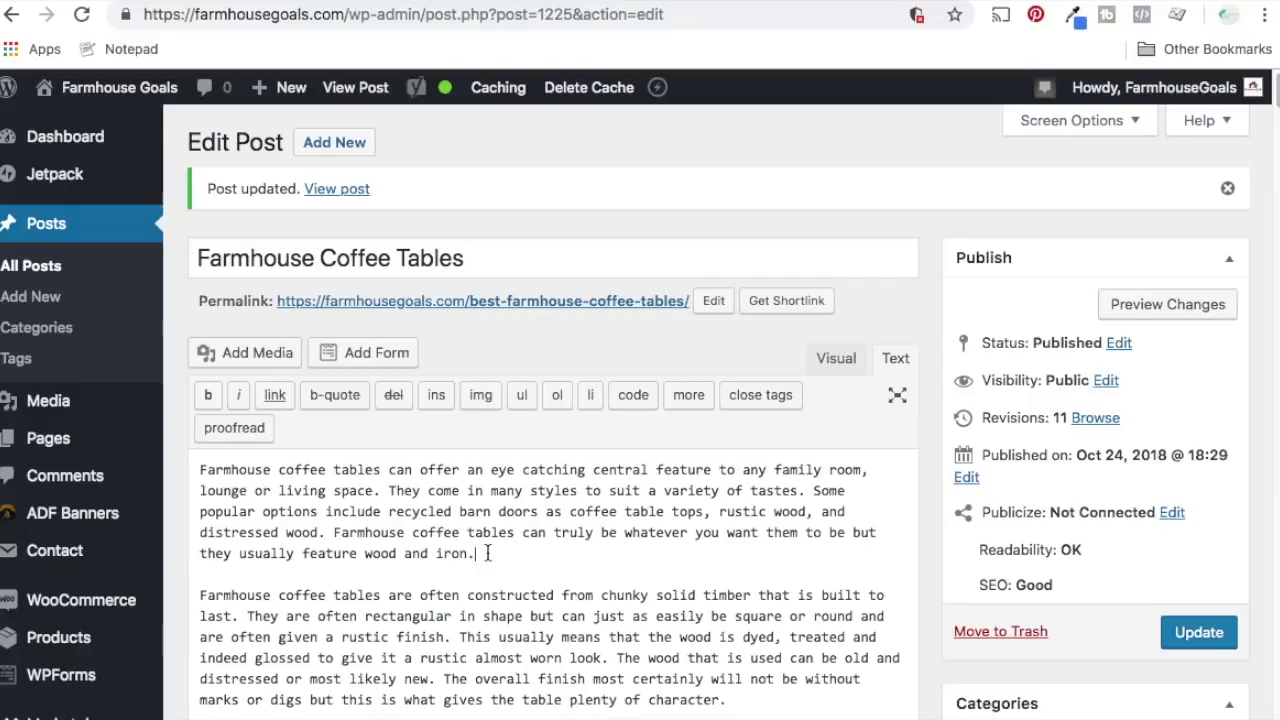
{"action": "type", "text": "r"}
{"action": "key", "text": "BackSpace"}
Step: Switch to the Google results for "farmhouse coffee tables" and examine the search suggestions and the related searches at the page's end
{"action": "left_click", "coordinate": [790, 2]}
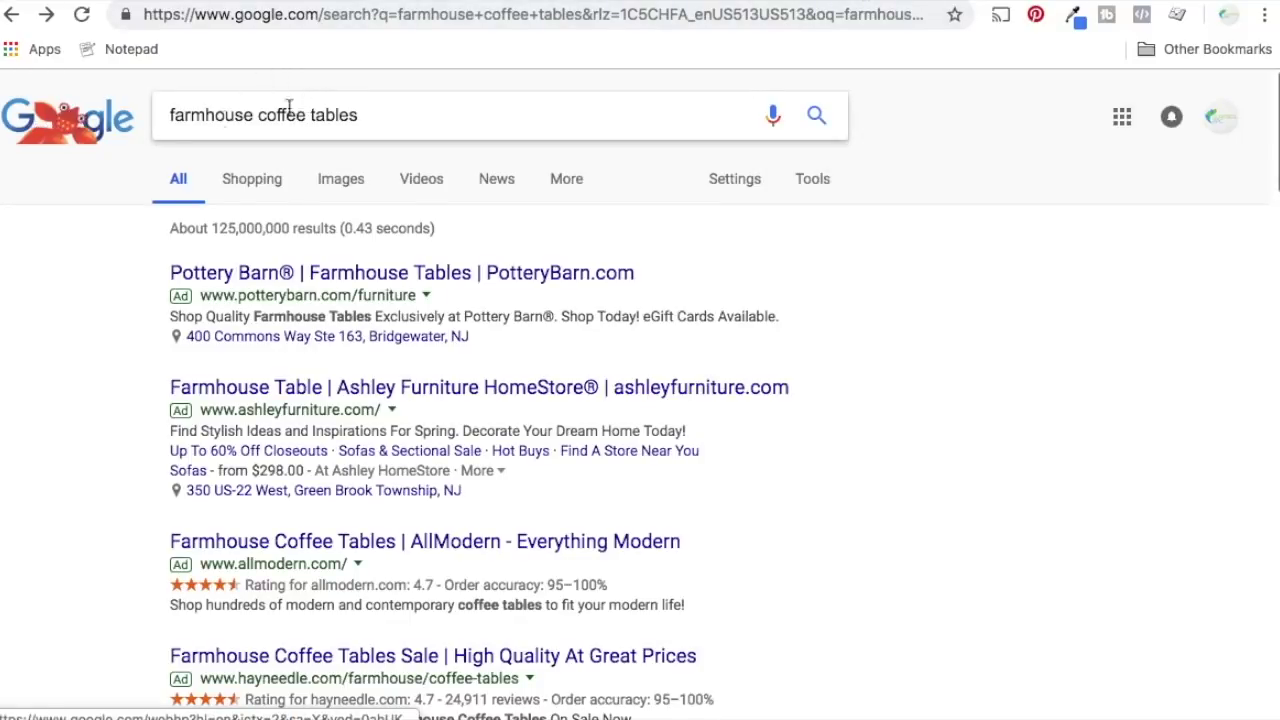
{"action": "triple_click", "coordinate": [337, 114]}
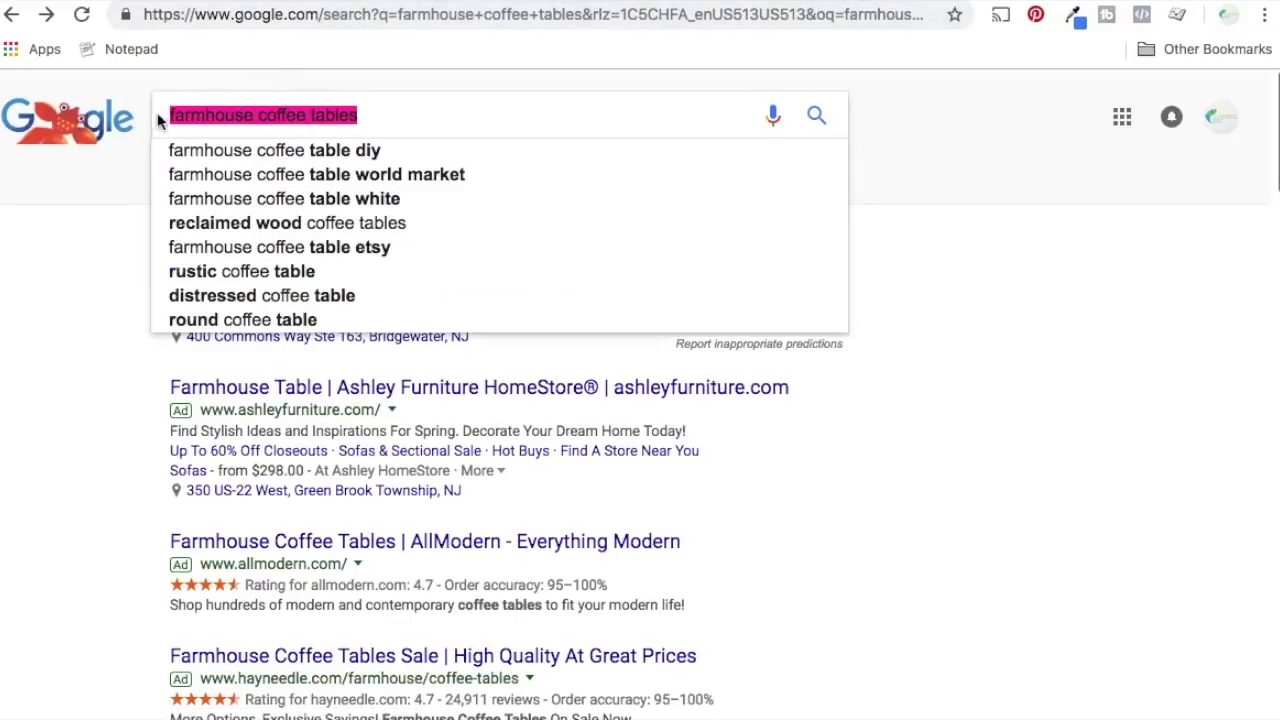
{"action": "left_click", "coordinate": [1009, 284]}
{"action": "scroll", "coordinate": [1009, 285], "scroll_direction": "down", "scroll_amount": 10}
{"action": "scroll", "coordinate": [1008, 290], "scroll_direction": "down", "scroll_amount": 10}
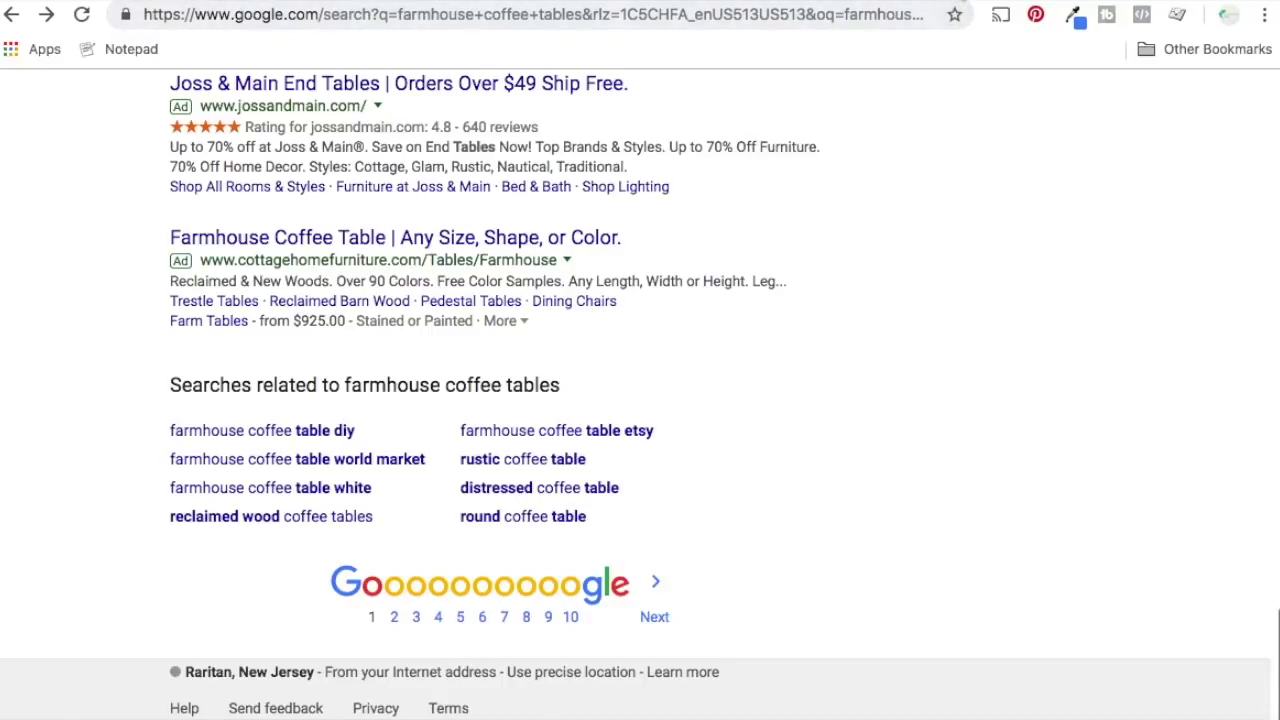
Step: Switch to the Google Search Console performance report for farmhousegoals.com and sort its queries by impressions
{"action": "left_click", "coordinate": [930, 5]}
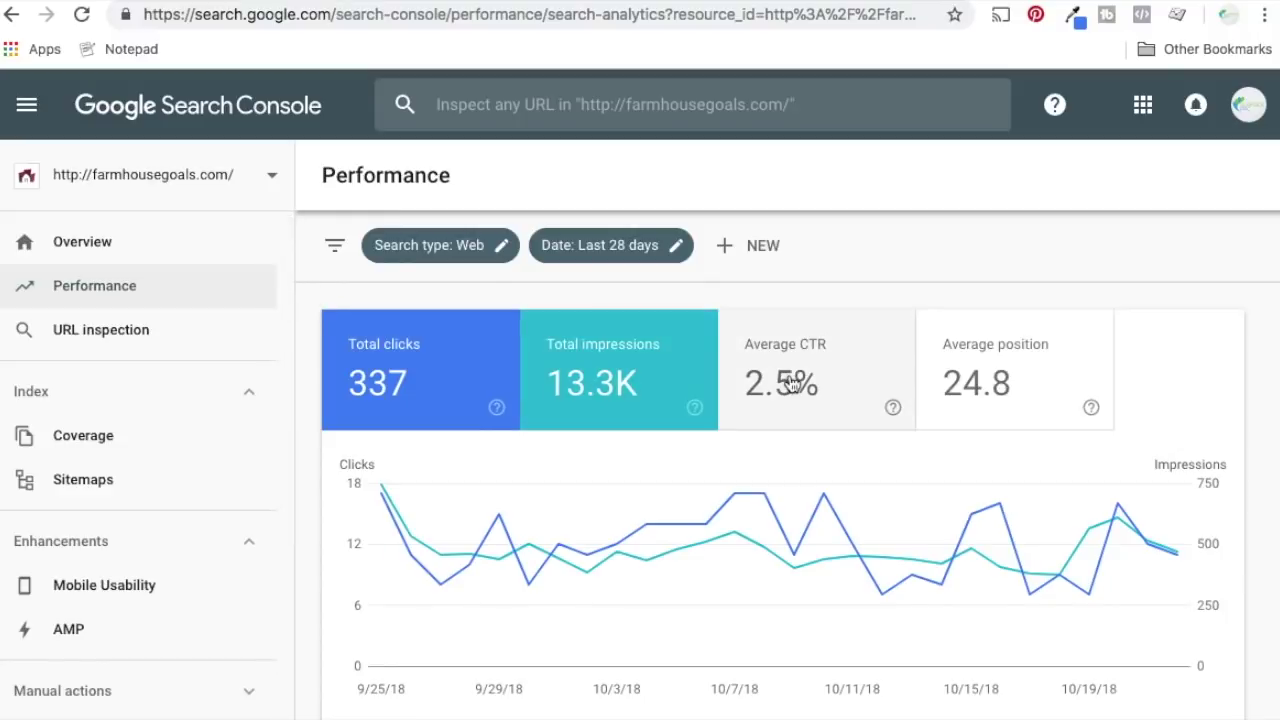
{"action": "scroll", "coordinate": [789, 381], "scroll_direction": "down", "scroll_amount": 4}
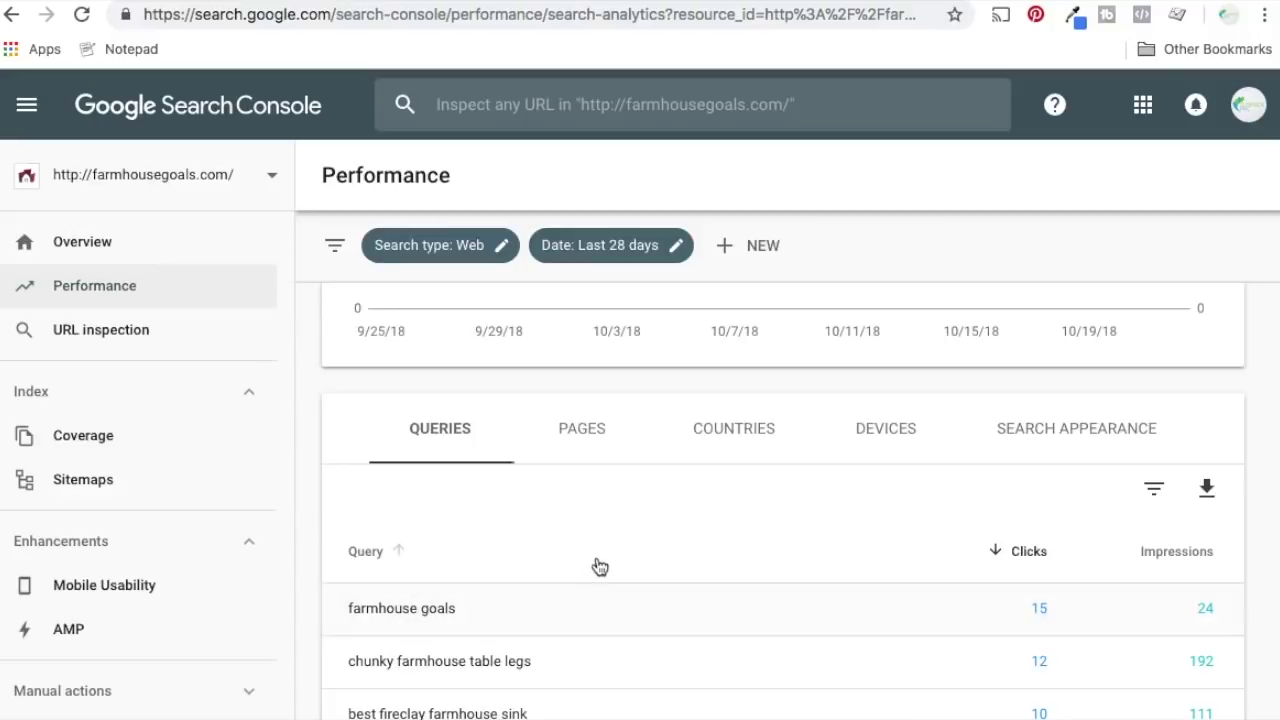
{"action": "scroll", "coordinate": [730, 555], "scroll_direction": "down", "scroll_amount": 1}
{"action": "left_click", "coordinate": [1168, 437]}
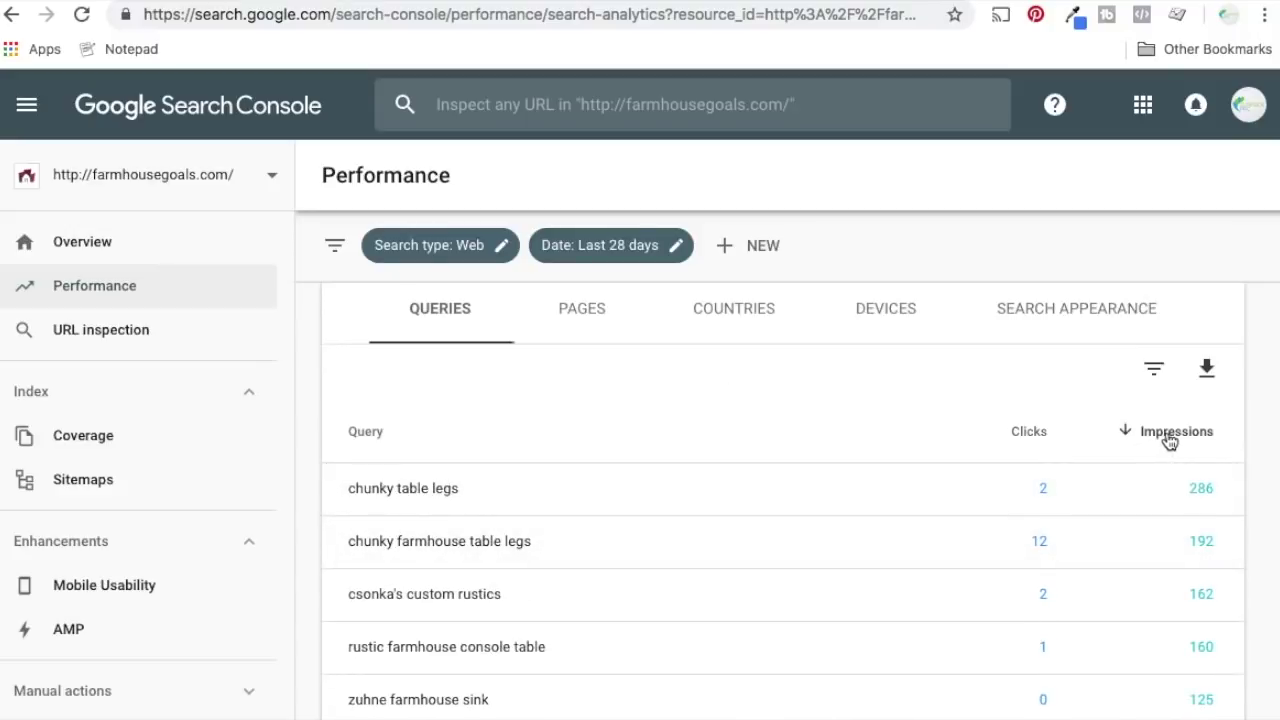
Step: Show the performance report by page, sort the pages by impressions, and review the chart and the top pages
{"action": "left_click", "coordinate": [562, 304]}
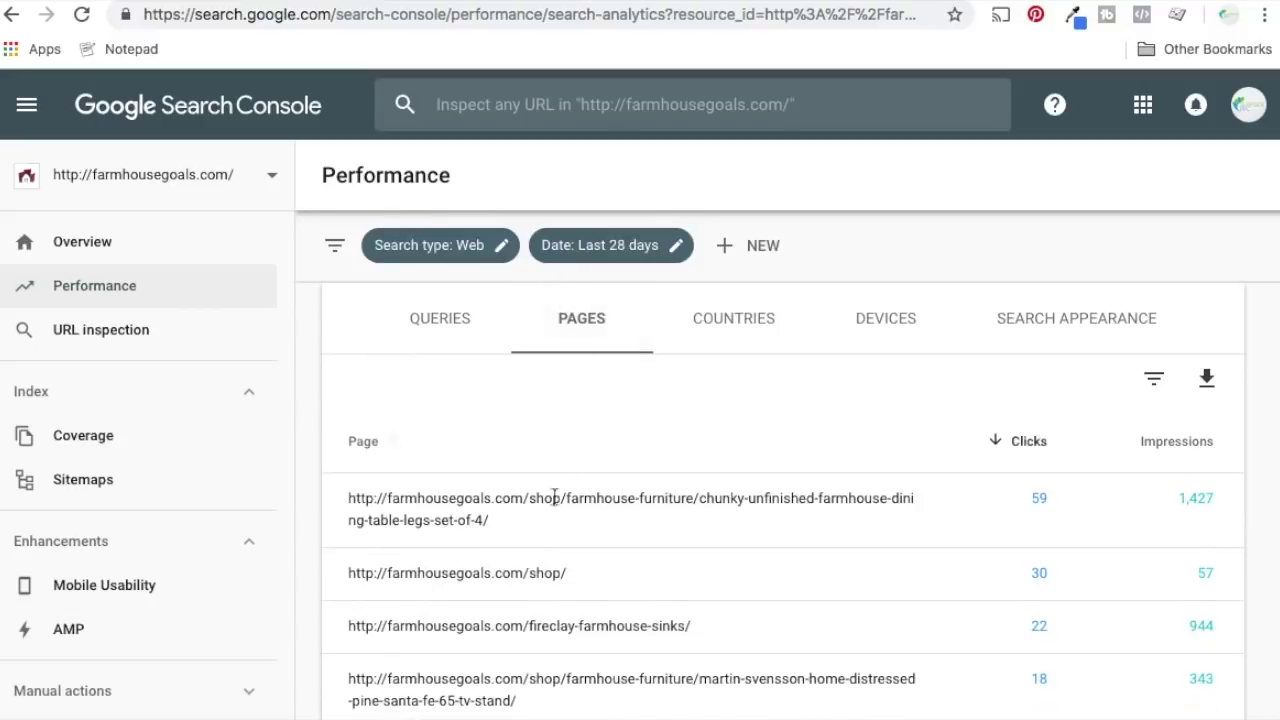
{"action": "left_click", "coordinate": [1206, 465]}
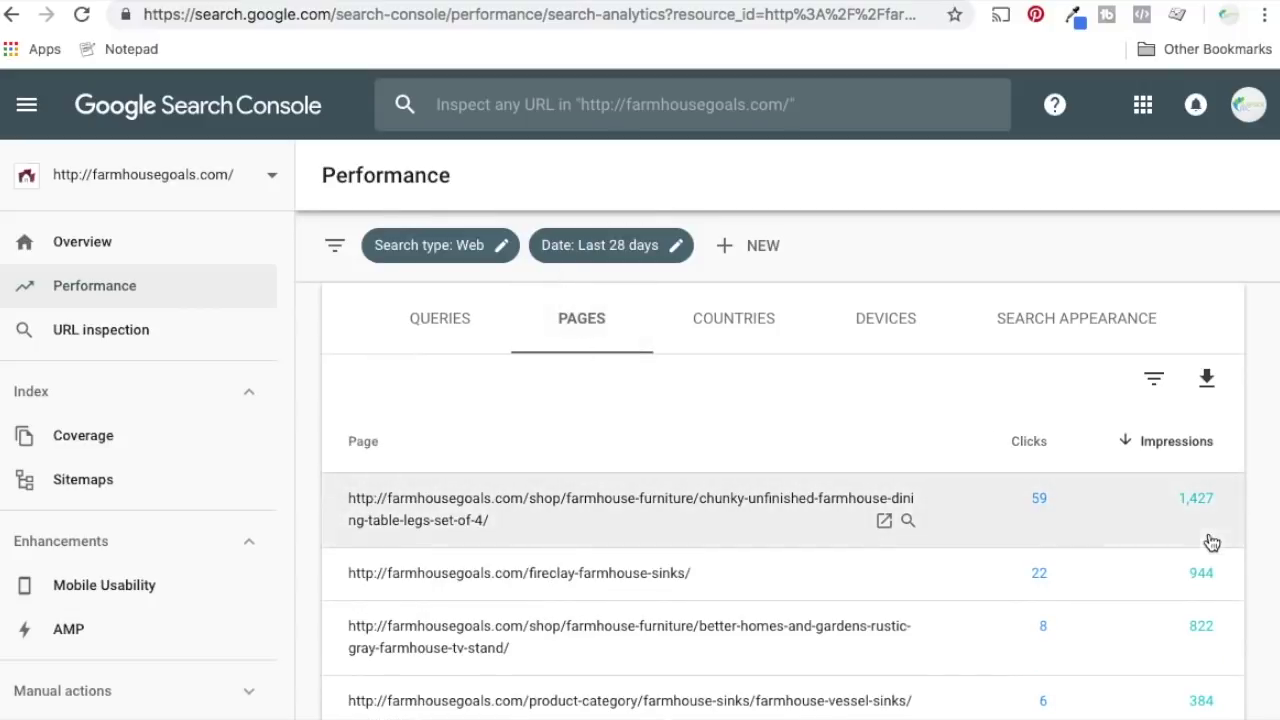
{"action": "scroll", "coordinate": [911, 457], "scroll_direction": "down", "scroll_amount": 2}
{"action": "scroll", "coordinate": [810, 457], "scroll_direction": "up", "scroll_amount": 6}
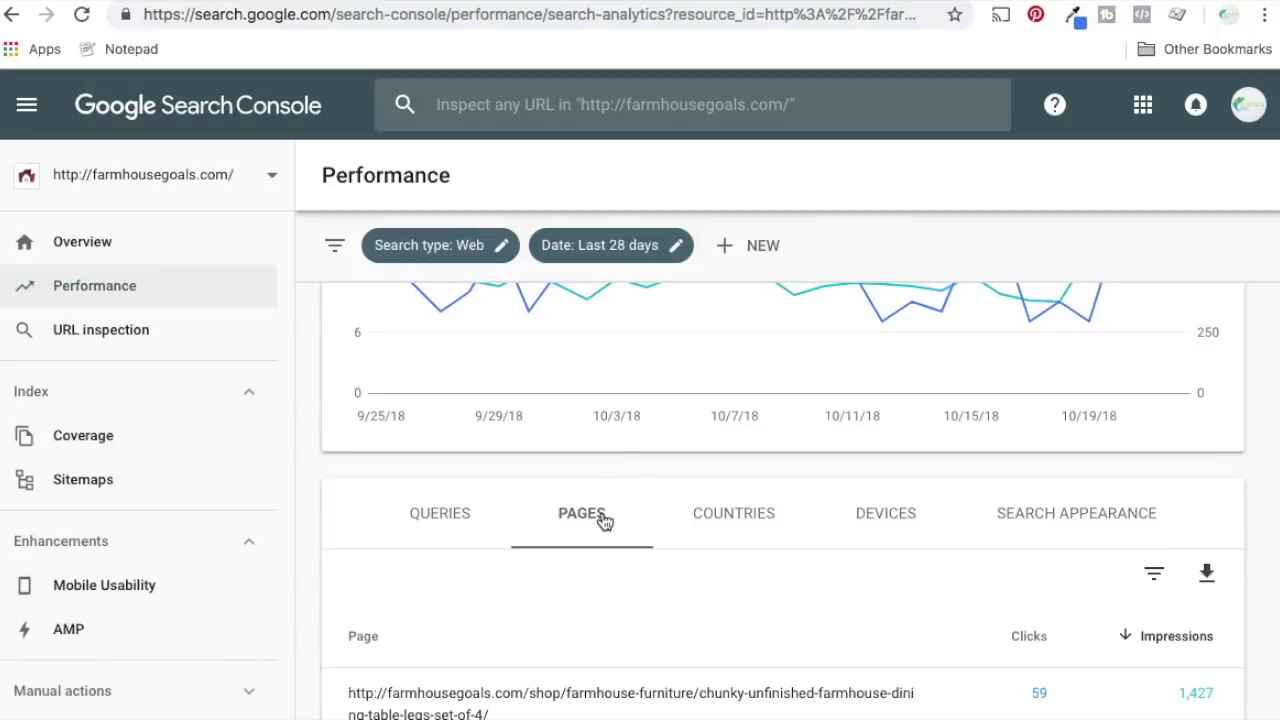
{"action": "scroll", "coordinate": [603, 517], "scroll_direction": "up", "scroll_amount": 1}
{"action": "mouse_move", "coordinate": [563, 415]}
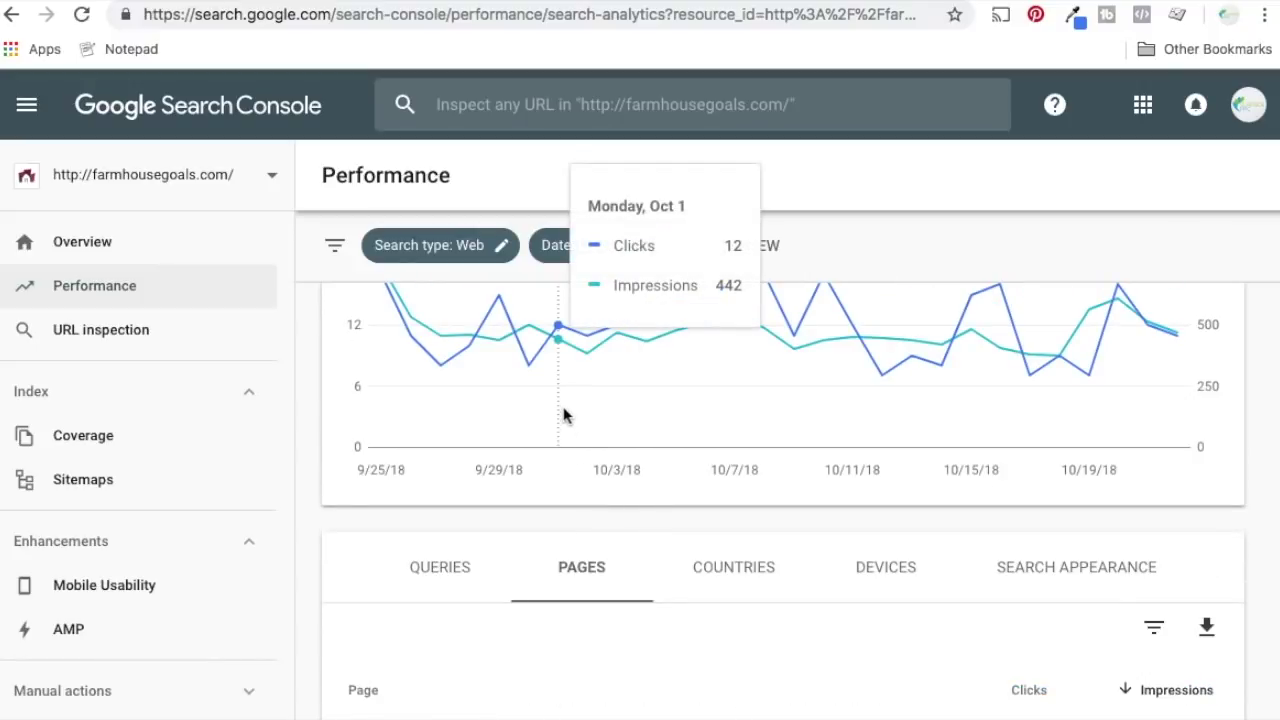
{"action": "scroll", "coordinate": [598, 414], "scroll_direction": "down", "scroll_amount": 1}
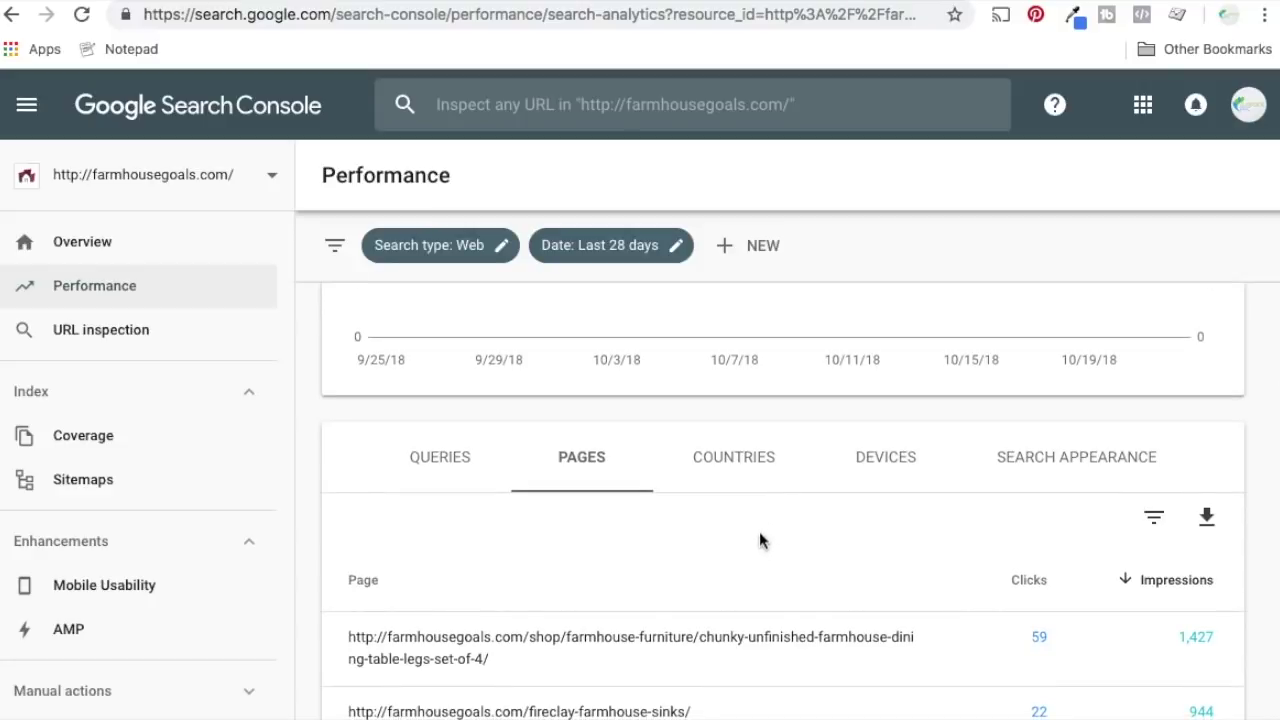
{"action": "scroll", "coordinate": [759, 537], "scroll_direction": "down", "scroll_amount": 1}
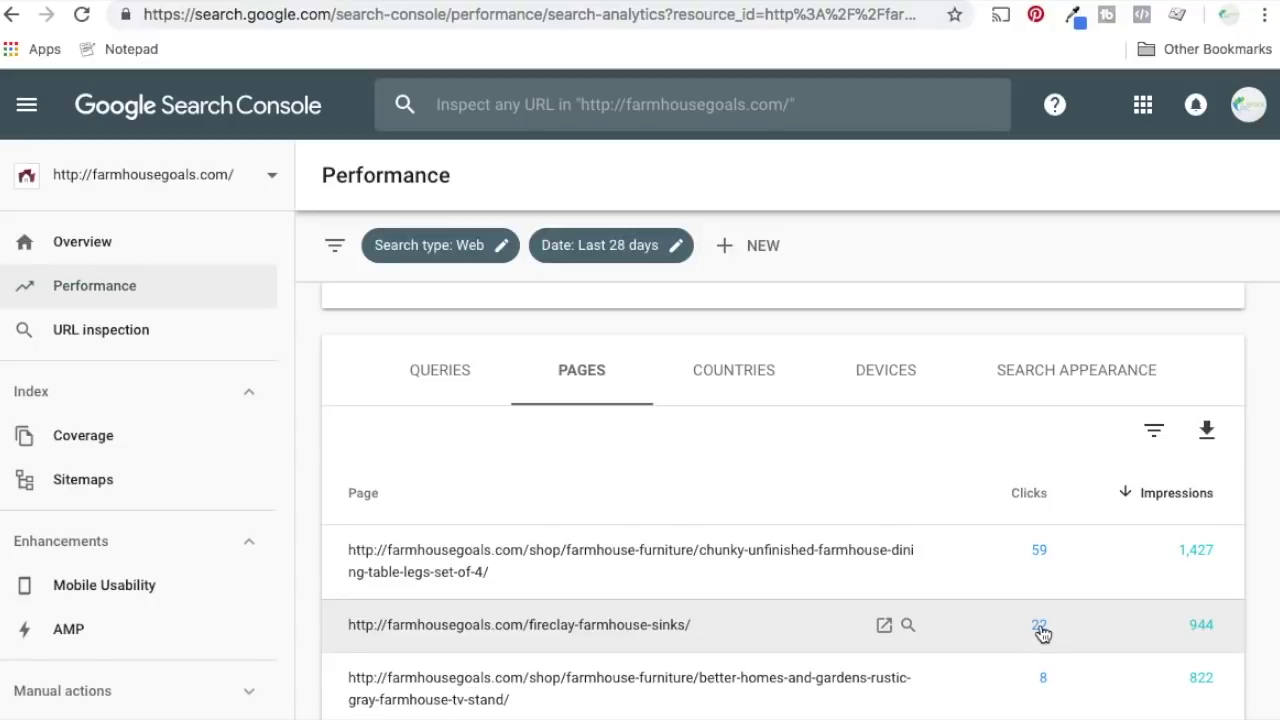
Step: Display 25 rows per page in the pages report and examine the clicks and impressions of the site's article pages
{"action": "scroll", "coordinate": [751, 626], "scroll_direction": "down", "scroll_amount": 3}
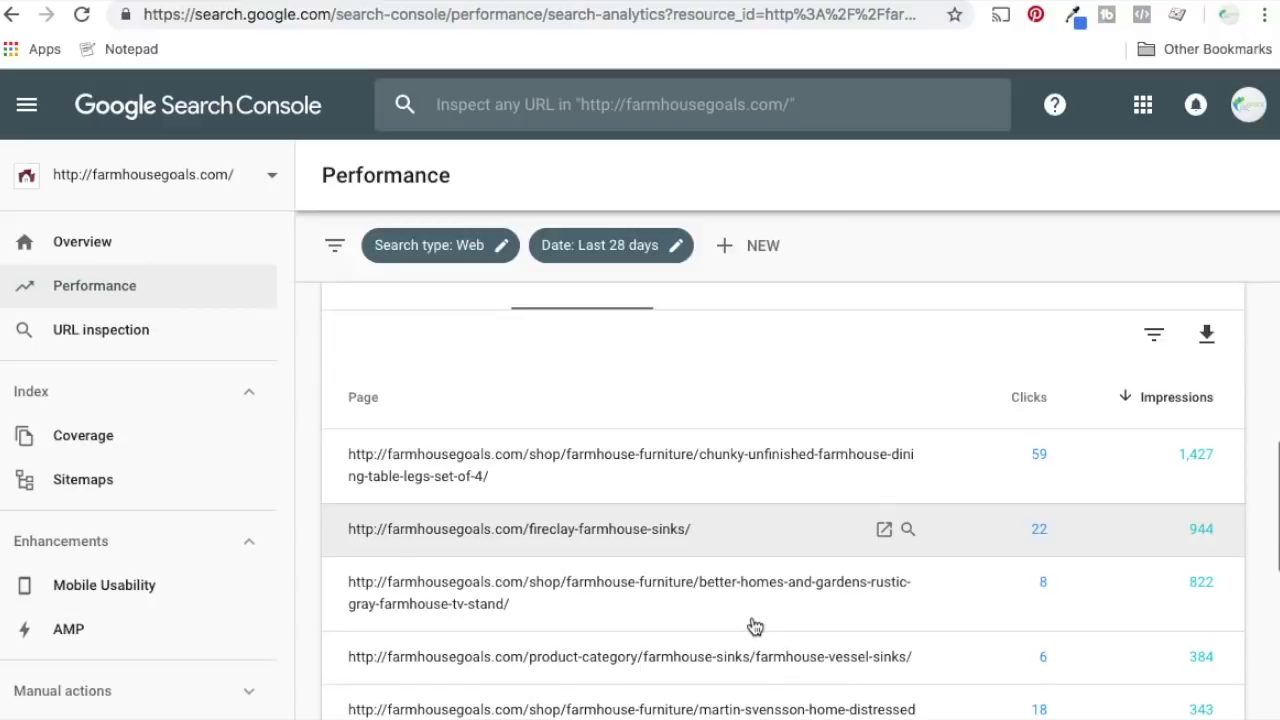
{"action": "scroll", "coordinate": [753, 622], "scroll_direction": "down", "scroll_amount": 5}
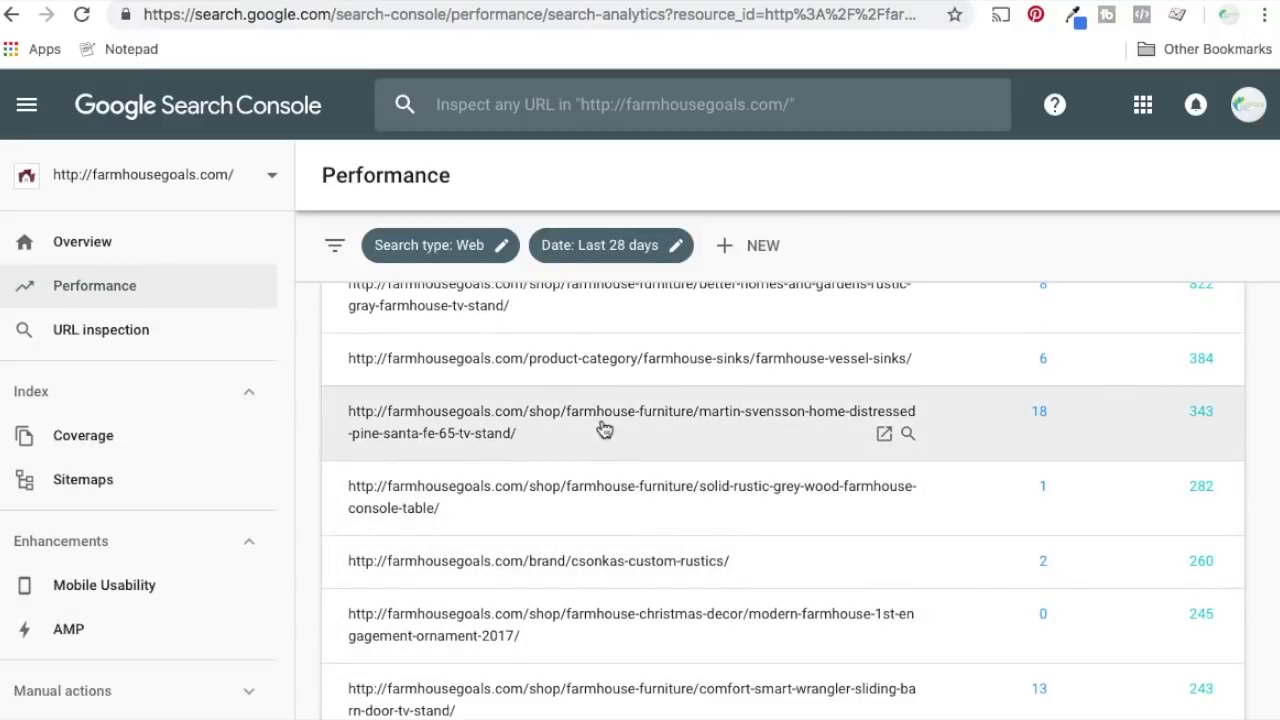
{"action": "scroll", "coordinate": [636, 468], "scroll_direction": "down", "scroll_amount": 2}
{"action": "scroll", "coordinate": [640, 465], "scroll_direction": "down", "scroll_amount": 3}
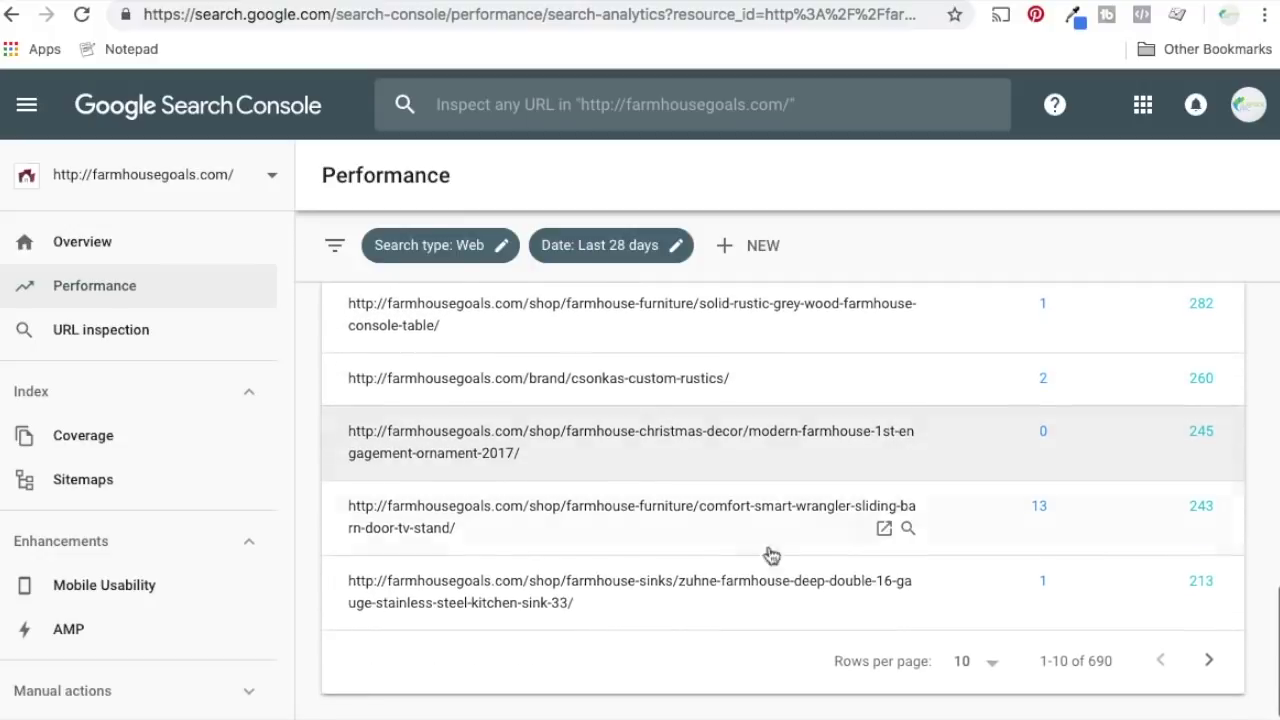
{"action": "left_click", "coordinate": [965, 657]}
{"action": "left_click", "coordinate": [964, 558]}
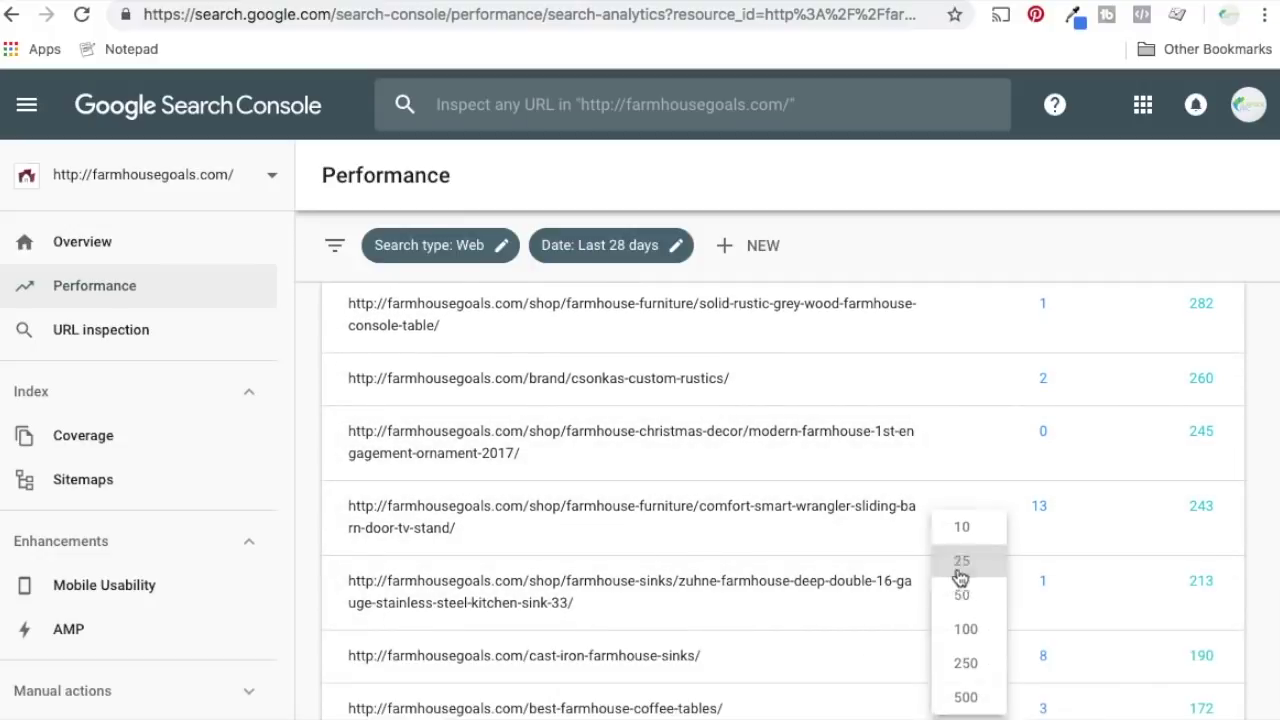
{"action": "scroll", "coordinate": [570, 555], "scroll_direction": "down", "scroll_amount": 5}
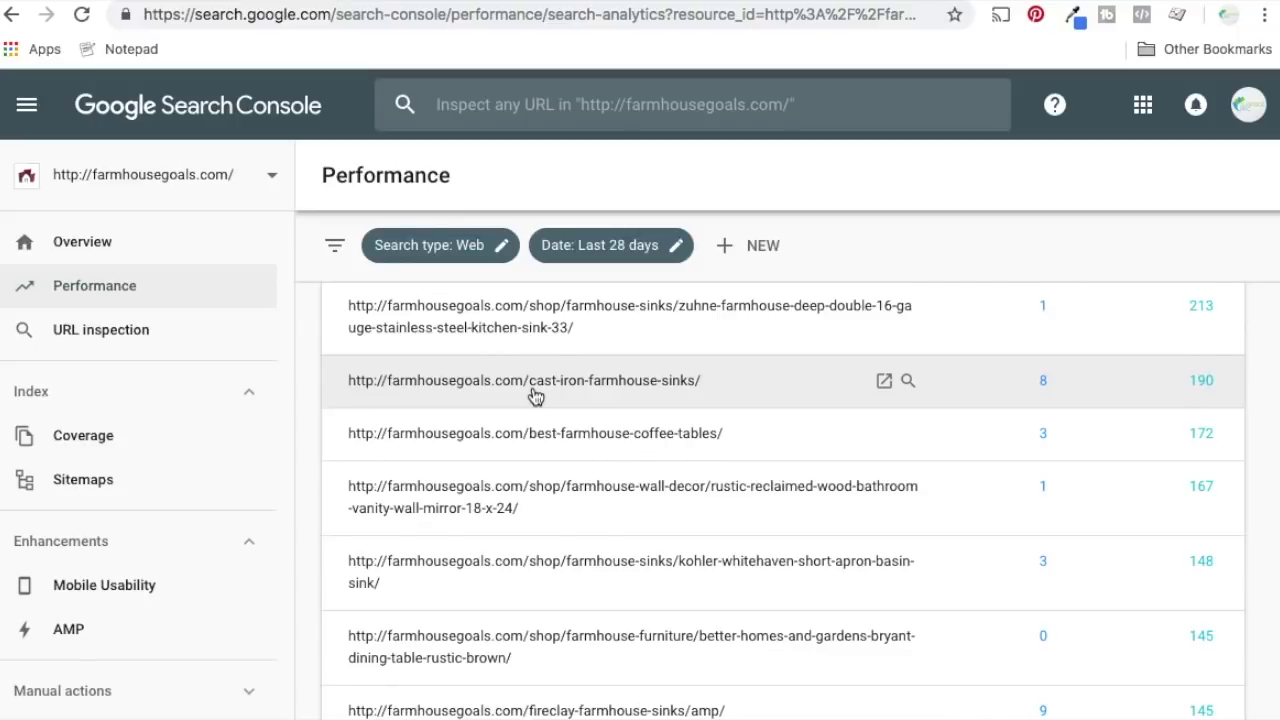
{"action": "scroll", "coordinate": [631, 366], "scroll_direction": "up", "scroll_amount": 10}
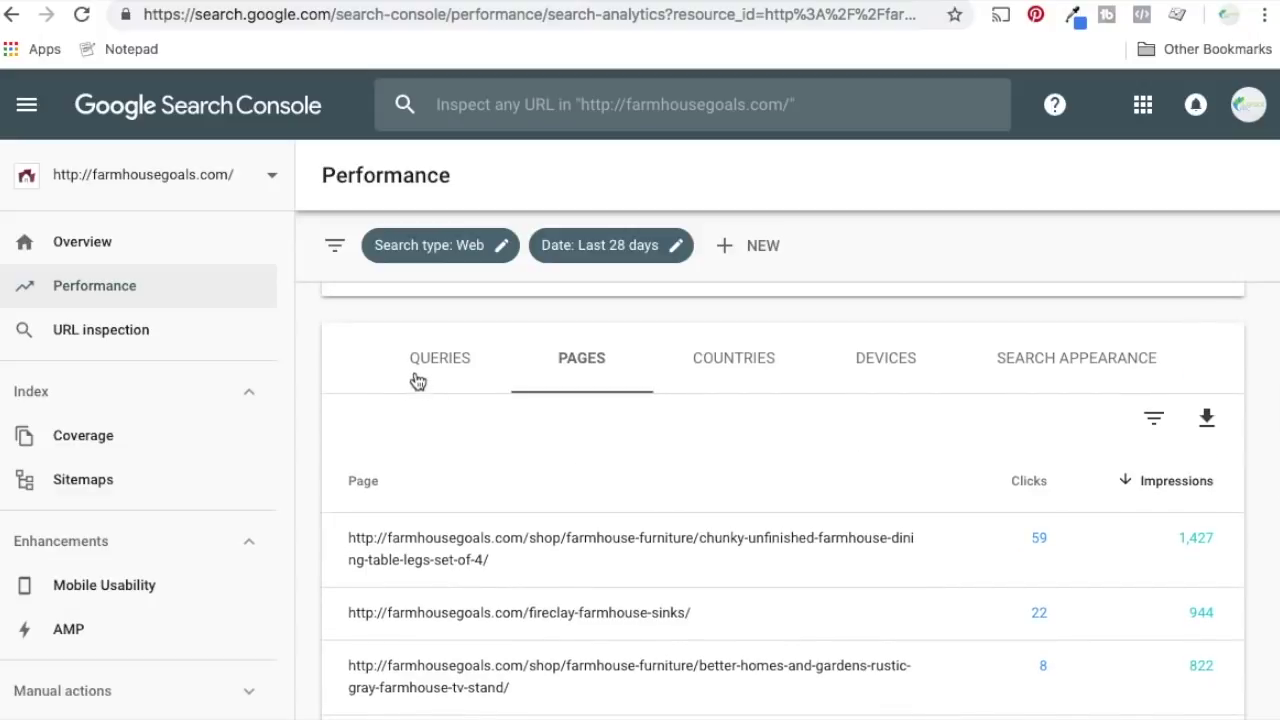
Step: Show the performance report by query and display 25 rows per page
{"action": "left_click", "coordinate": [445, 362]}
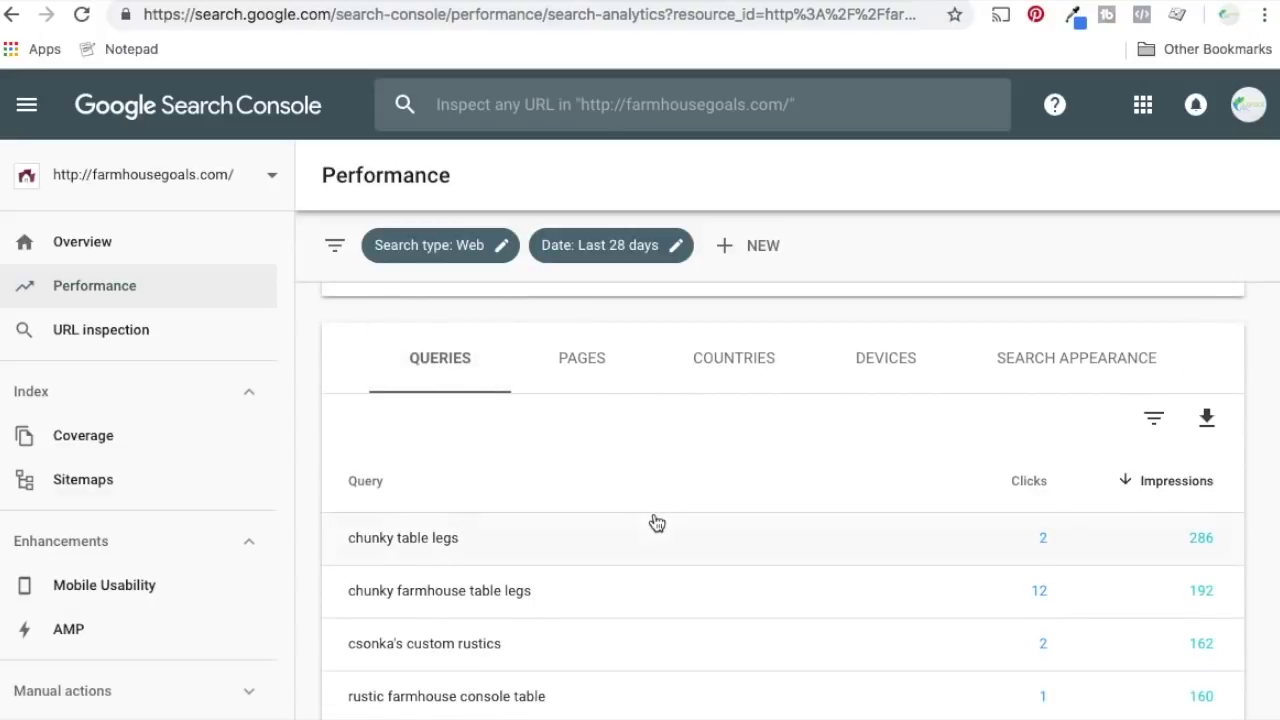
{"action": "scroll", "coordinate": [674, 520], "scroll_direction": "down", "scroll_amount": 6}
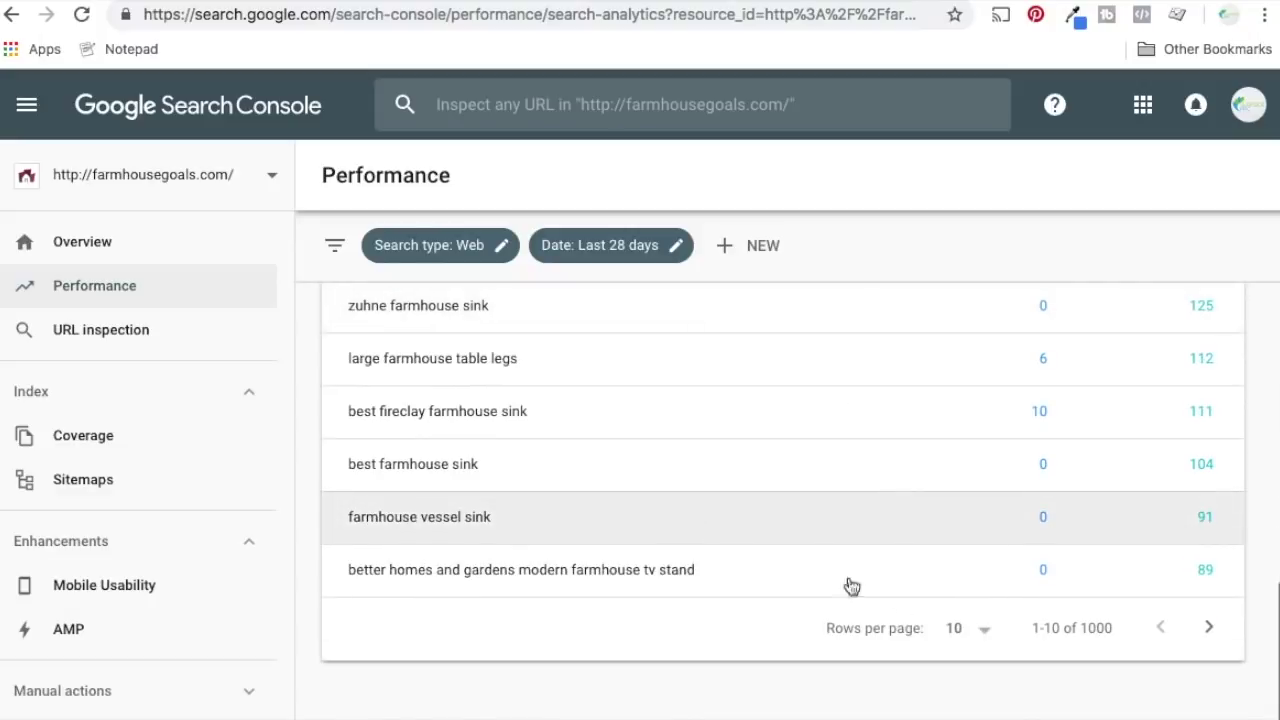
{"action": "left_click", "coordinate": [977, 628]}
{"action": "left_click", "coordinate": [963, 562]}
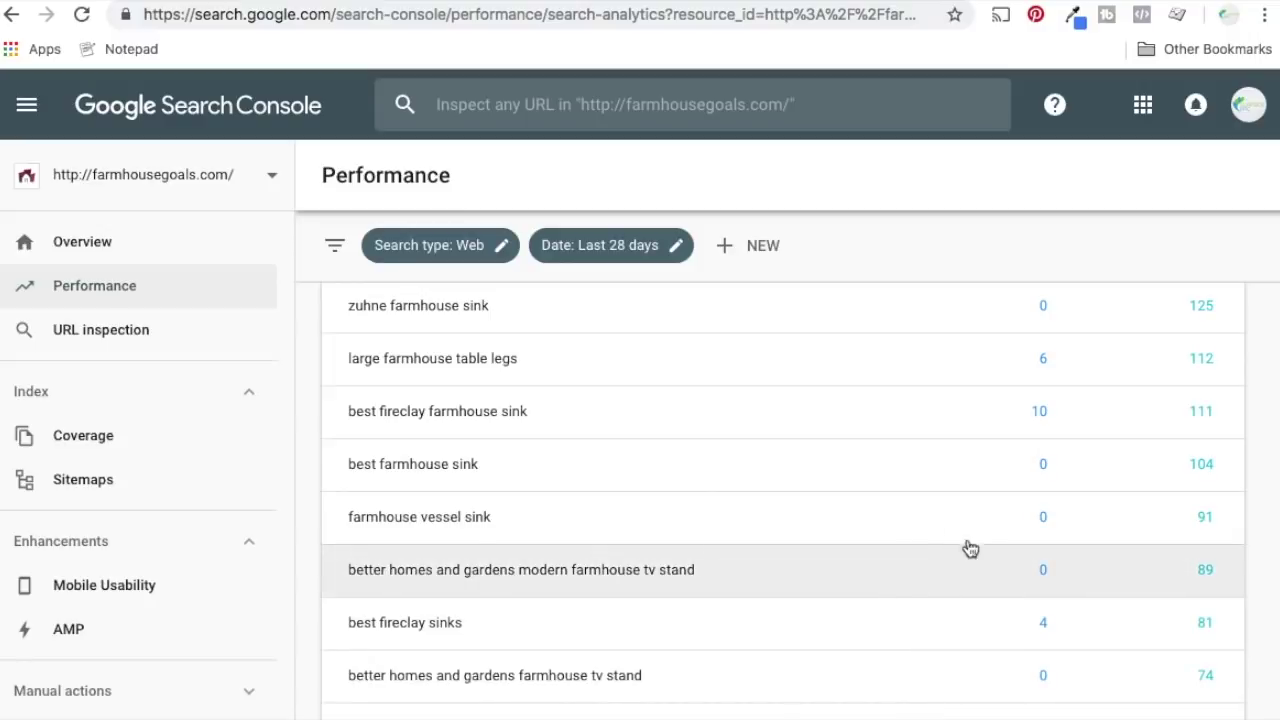
Step: Examine the 25 queries sorted by impressions for keywords with few clicks that suit updated or new posts
{"action": "scroll", "coordinate": [846, 520], "scroll_direction": "up", "scroll_amount": 5}
{"action": "scroll", "coordinate": [826, 503], "scroll_direction": "down", "scroll_amount": 1}
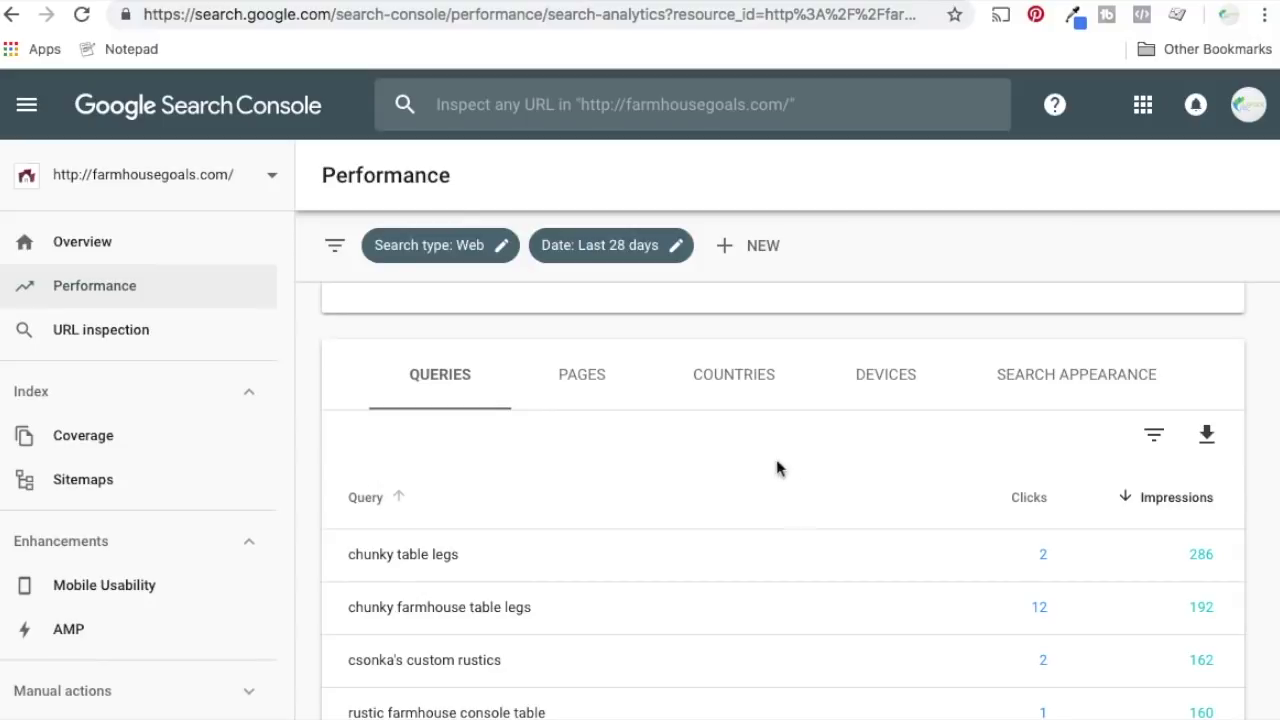
{"action": "scroll", "coordinate": [749, 468], "scroll_direction": "down", "scroll_amount": 1}
{"action": "scroll", "coordinate": [710, 478], "scroll_direction": "down", "scroll_amount": 3}
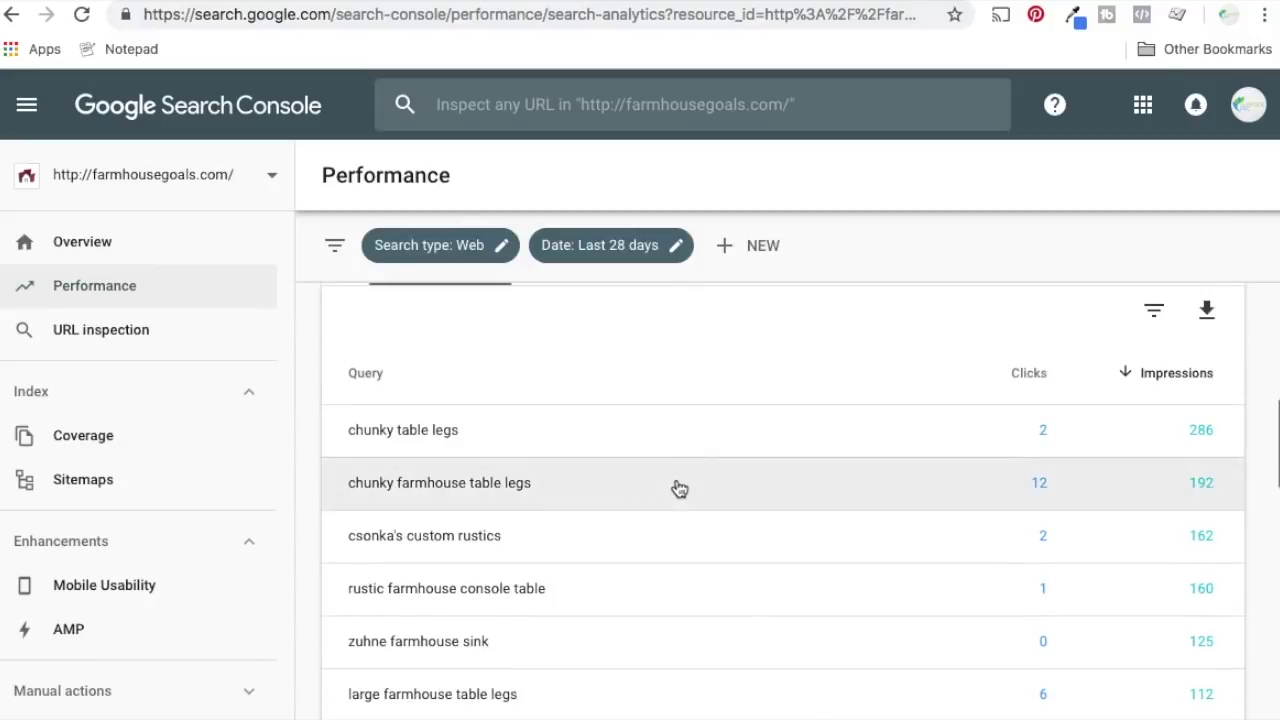
{"action": "scroll", "coordinate": [620, 510], "scroll_direction": "down", "scroll_amount": 1}
{"action": "scroll", "coordinate": [420, 538], "scroll_direction": "down", "scroll_amount": 1}
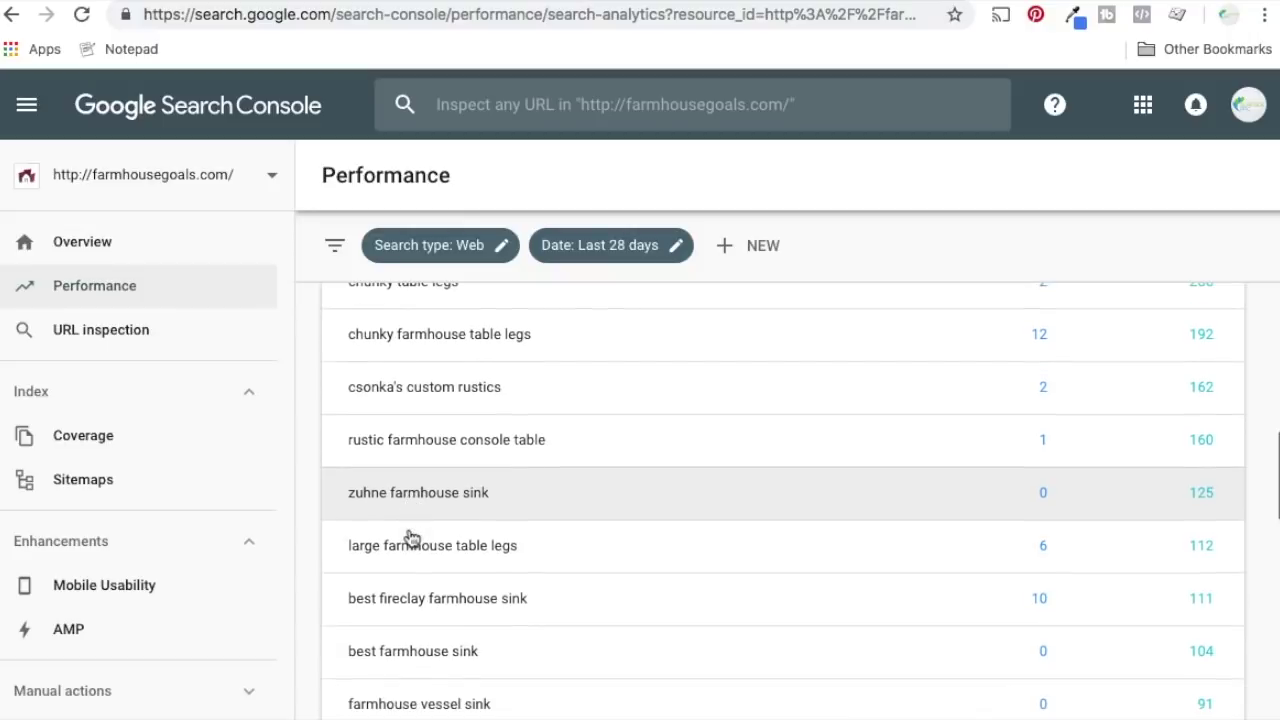
{"action": "scroll", "coordinate": [560, 511], "scroll_direction": "down", "scroll_amount": 4}
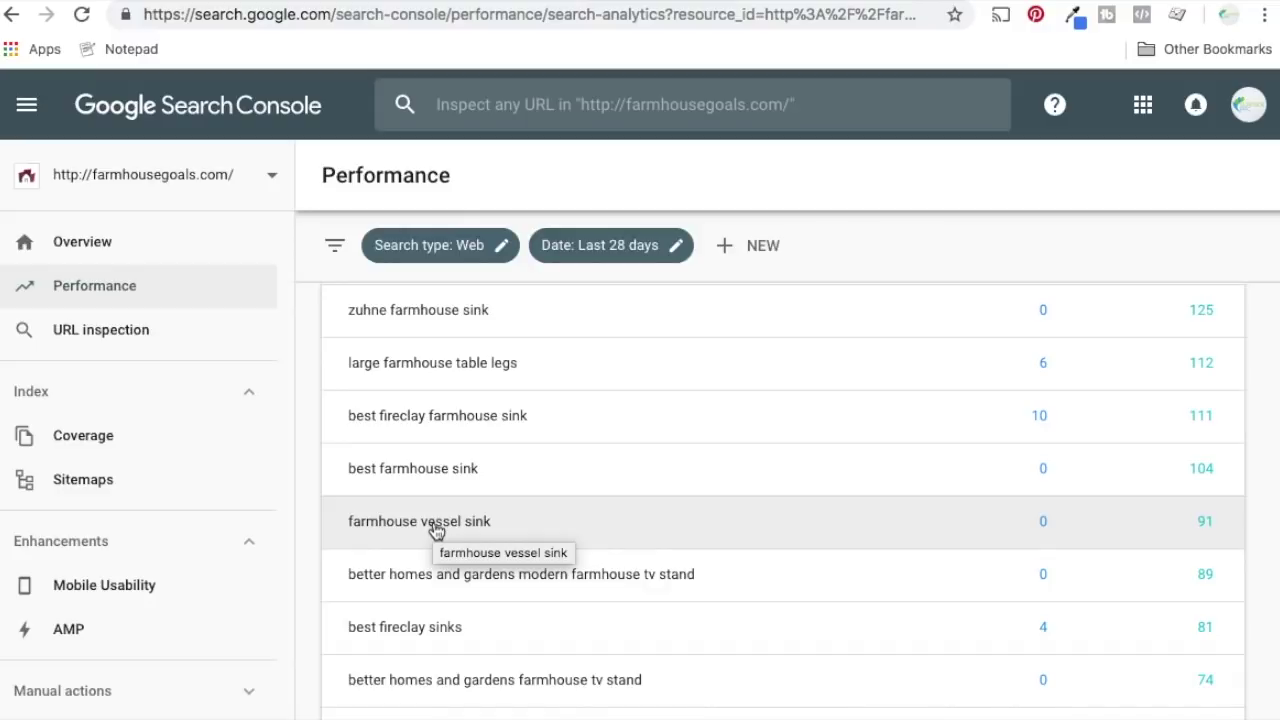
{"action": "scroll", "coordinate": [672, 517], "scroll_direction": "down", "scroll_amount": 2}
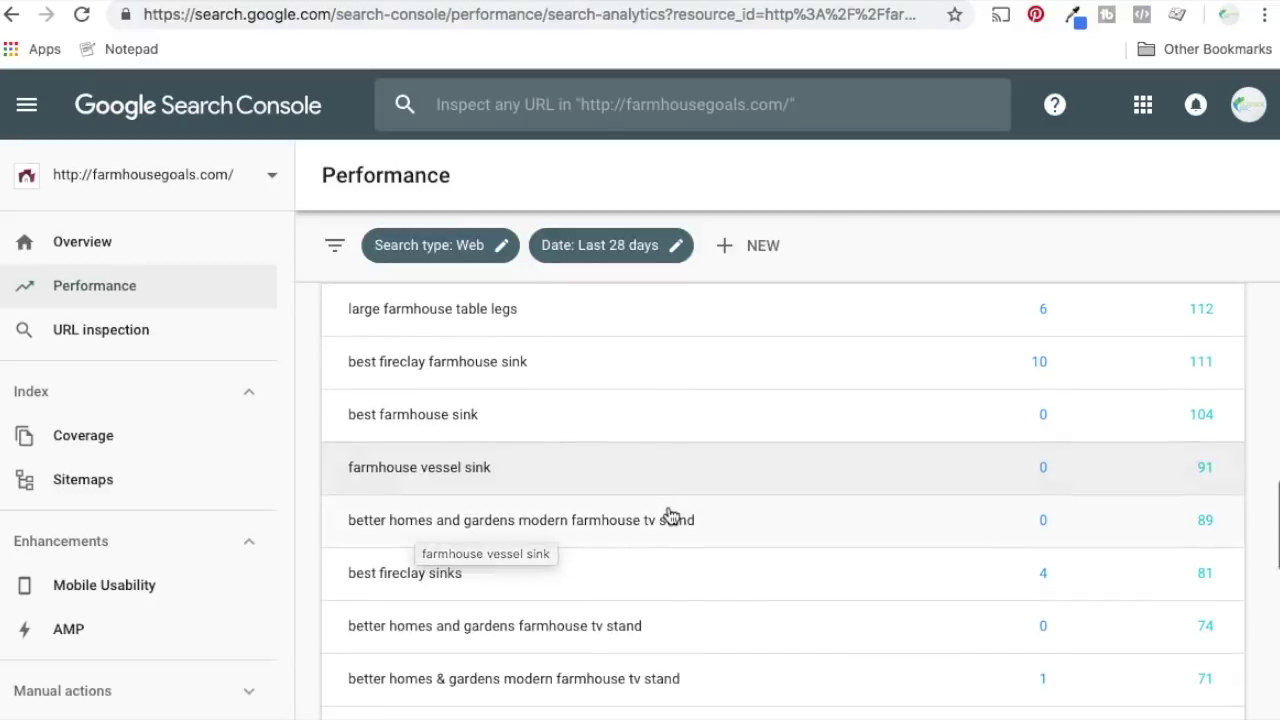
{"action": "scroll", "coordinate": [673, 516], "scroll_direction": "down", "scroll_amount": 3}
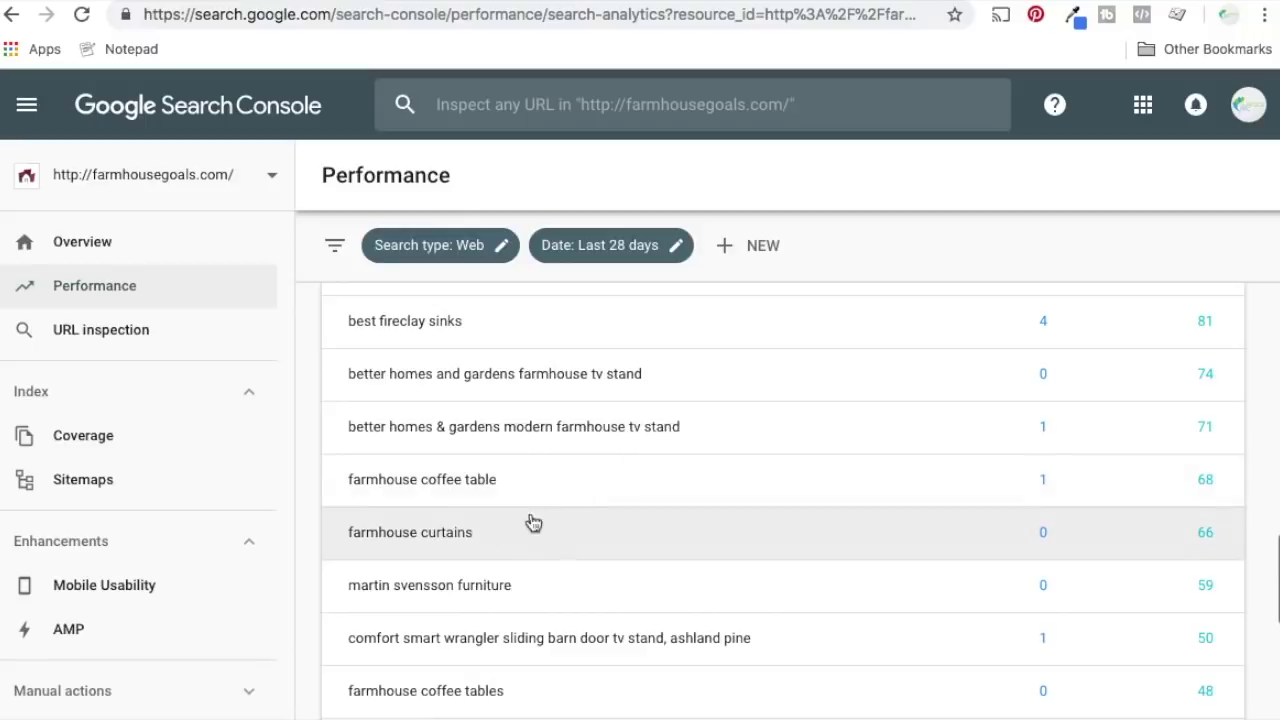
{"action": "scroll", "coordinate": [505, 543], "scroll_direction": "down", "scroll_amount": 2}
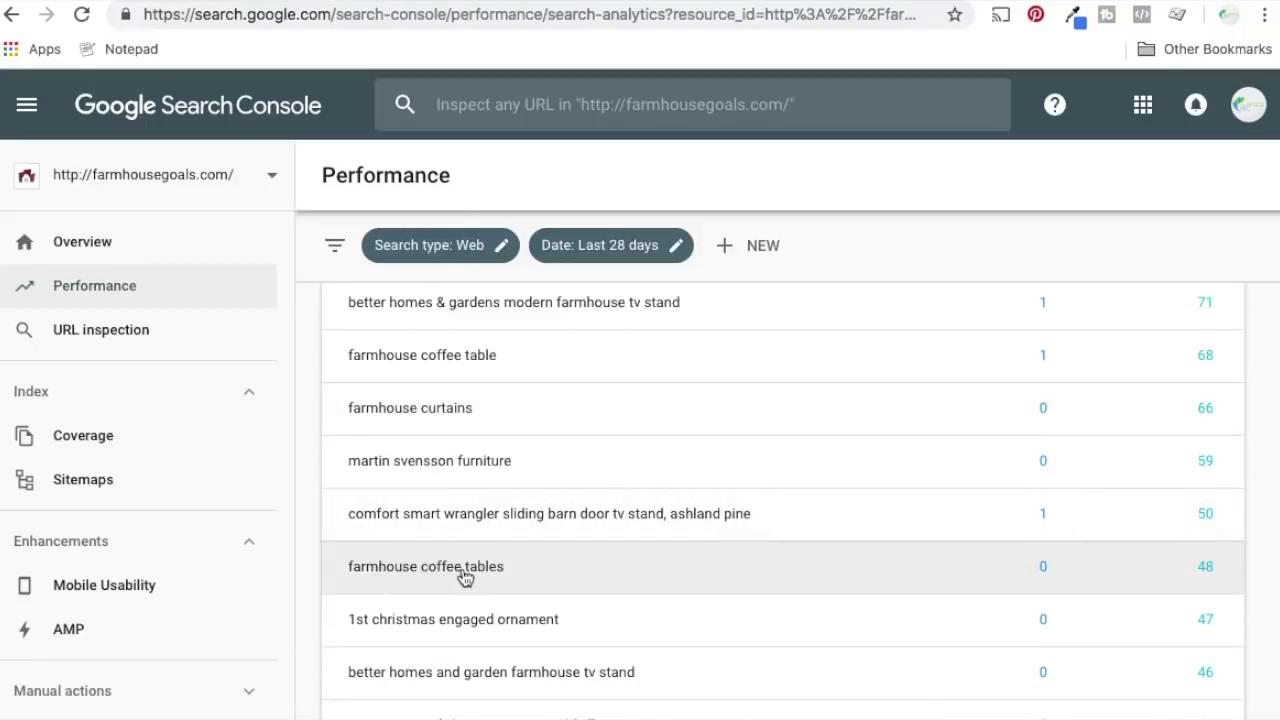
{"action": "scroll", "coordinate": [586, 394], "scroll_direction": "down", "scroll_amount": 2}
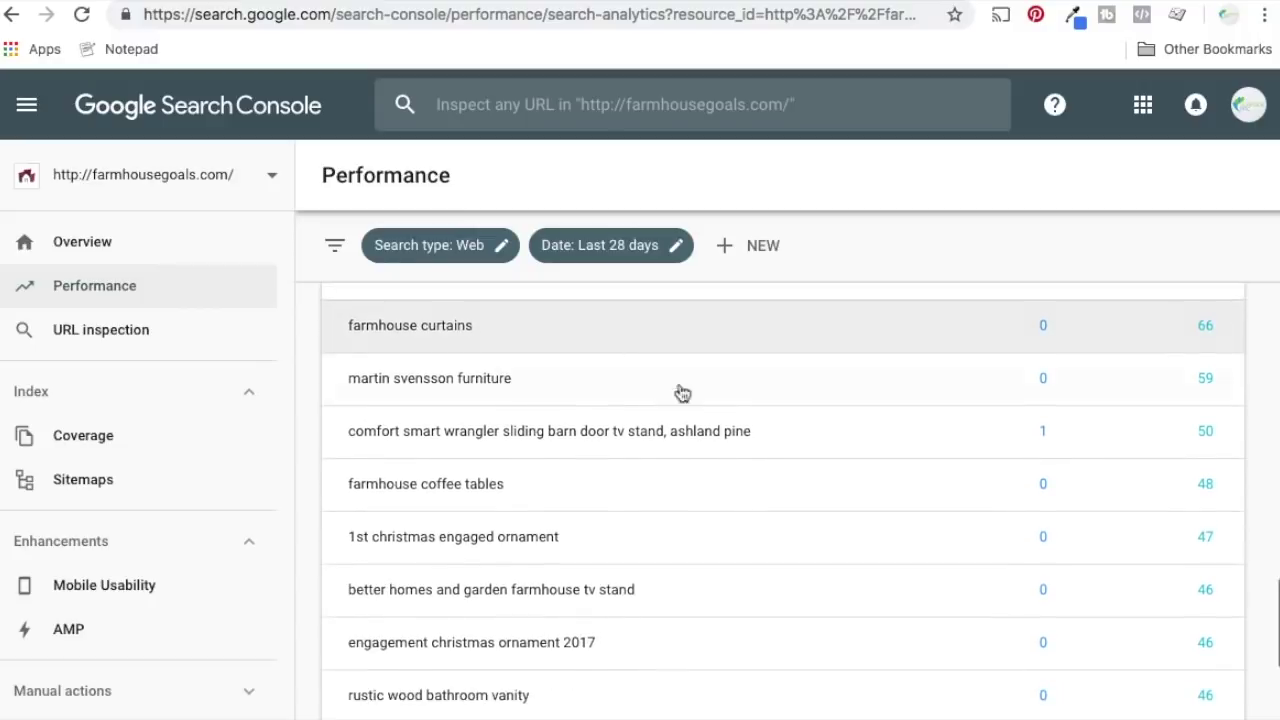
{"action": "scroll", "coordinate": [737, 394], "scroll_direction": "down", "scroll_amount": 5}
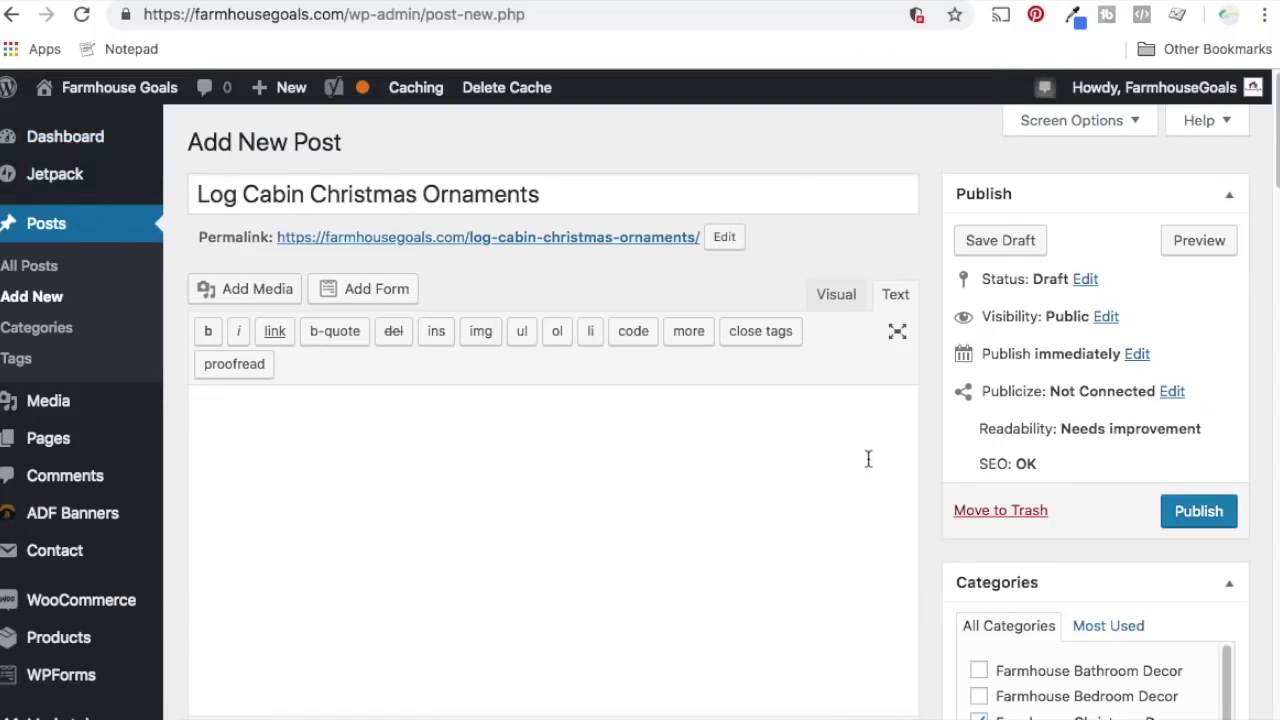
Step: Review the "Log Cabin Christmas Ornaments" draft's publish settings and categories in WordPress, and place the cursor in its empty body
{"action": "scroll", "coordinate": [925, 403], "scroll_direction": "down", "scroll_amount": 2}
{"action": "scroll", "coordinate": [938, 453], "scroll_direction": "down", "scroll_amount": 1}
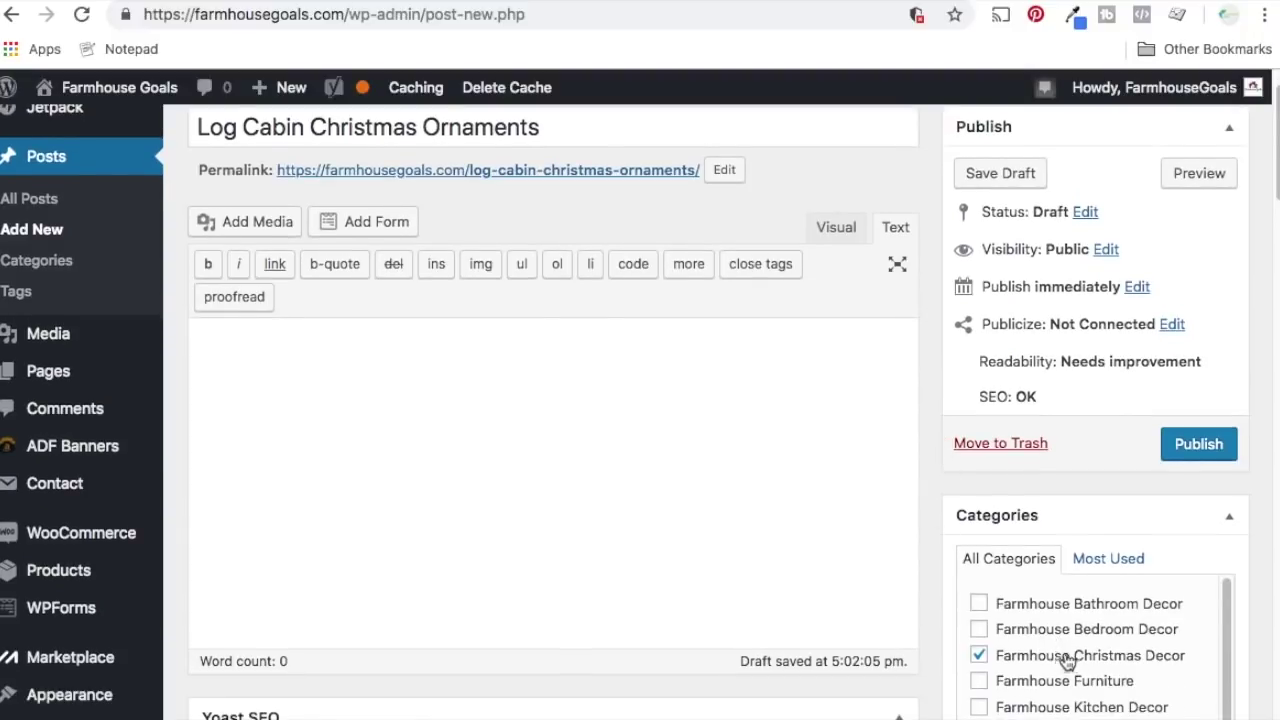
{"action": "left_click", "coordinate": [717, 419]}
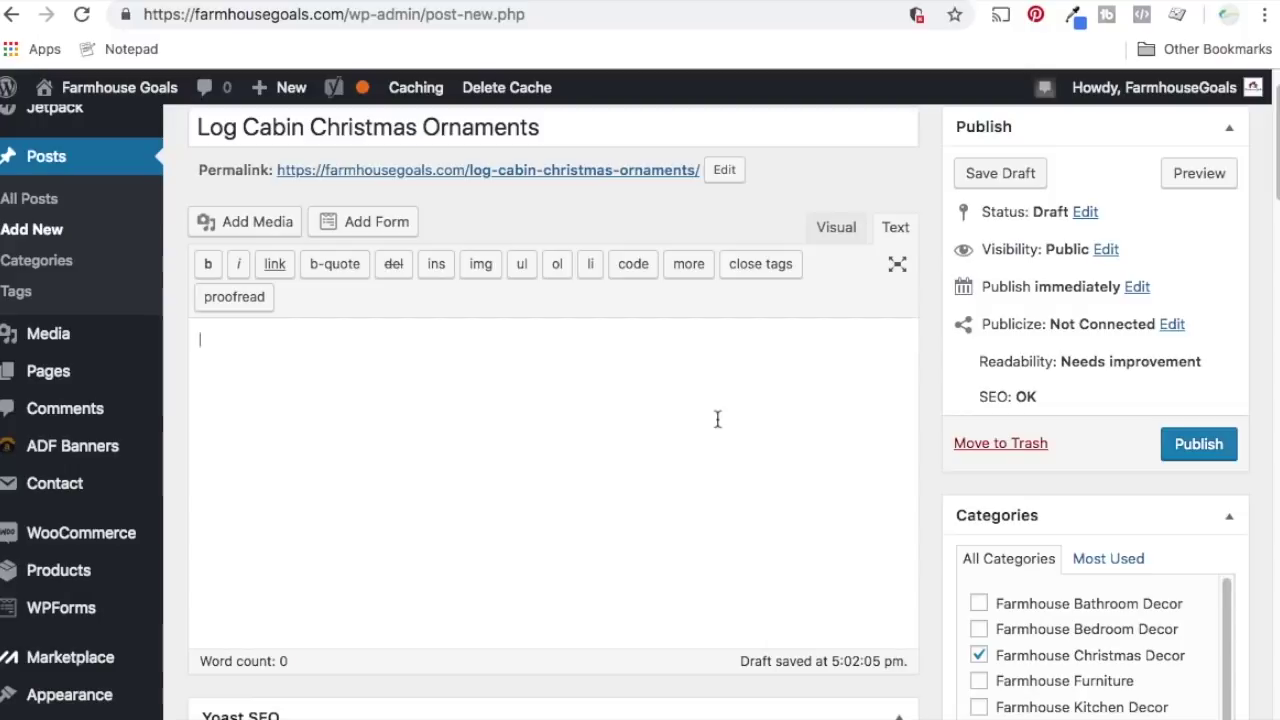
Step: Switch back to the Google Search Console performance report and review its queries and the clicks and impressions chart around October 20
{"action": "left_click", "coordinate": [494, 2]}
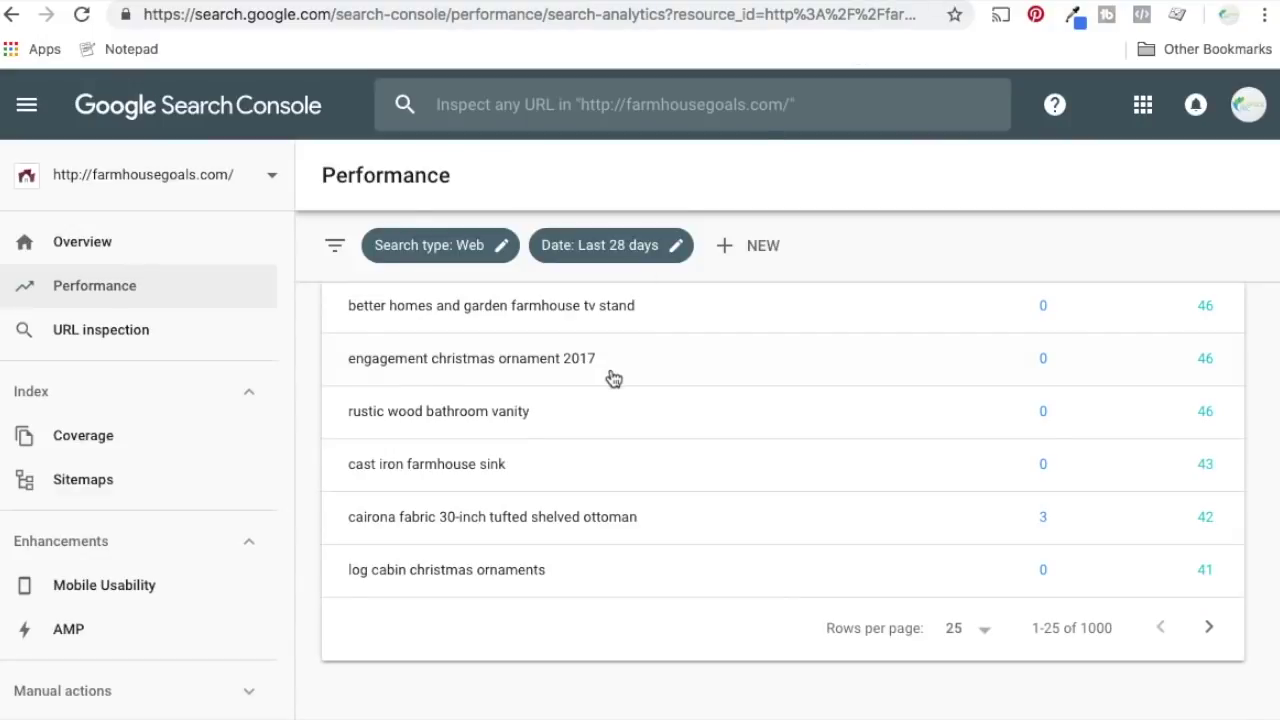
{"action": "scroll", "coordinate": [604, 380], "scroll_direction": "up", "scroll_amount": 10}
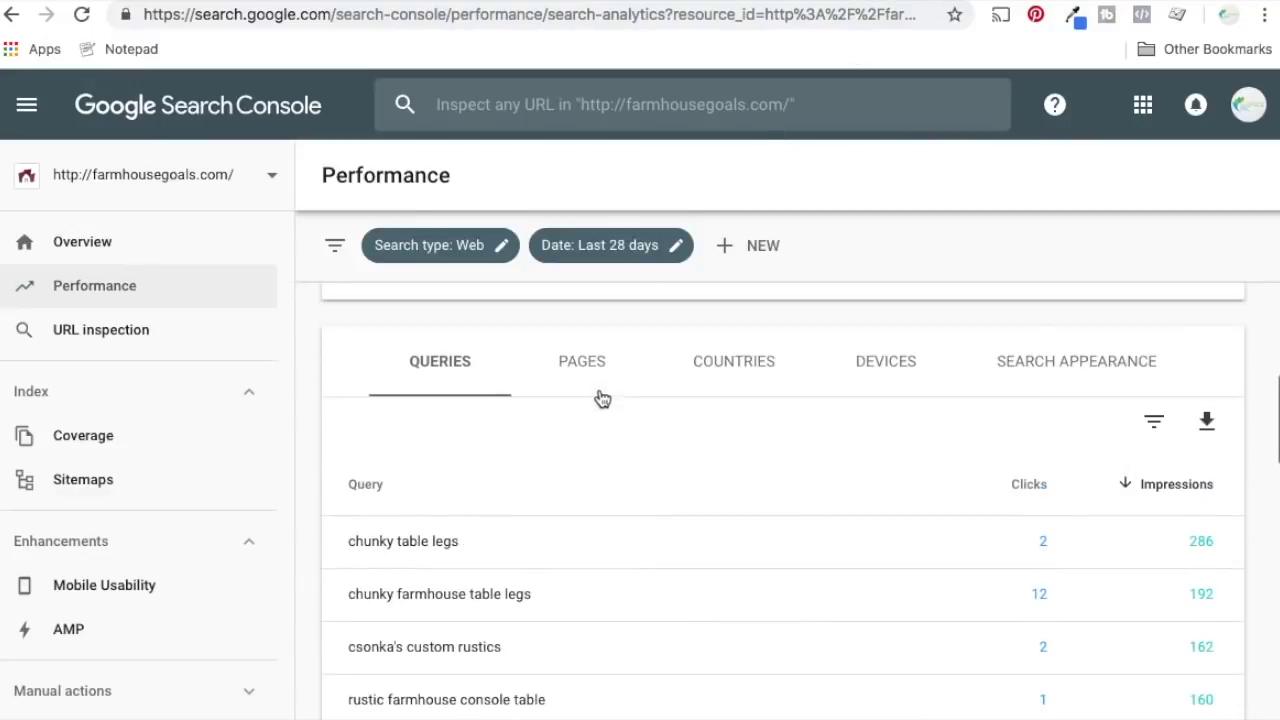
{"action": "left_click", "coordinate": [597, 370]}
{"action": "left_click", "coordinate": [414, 370]}
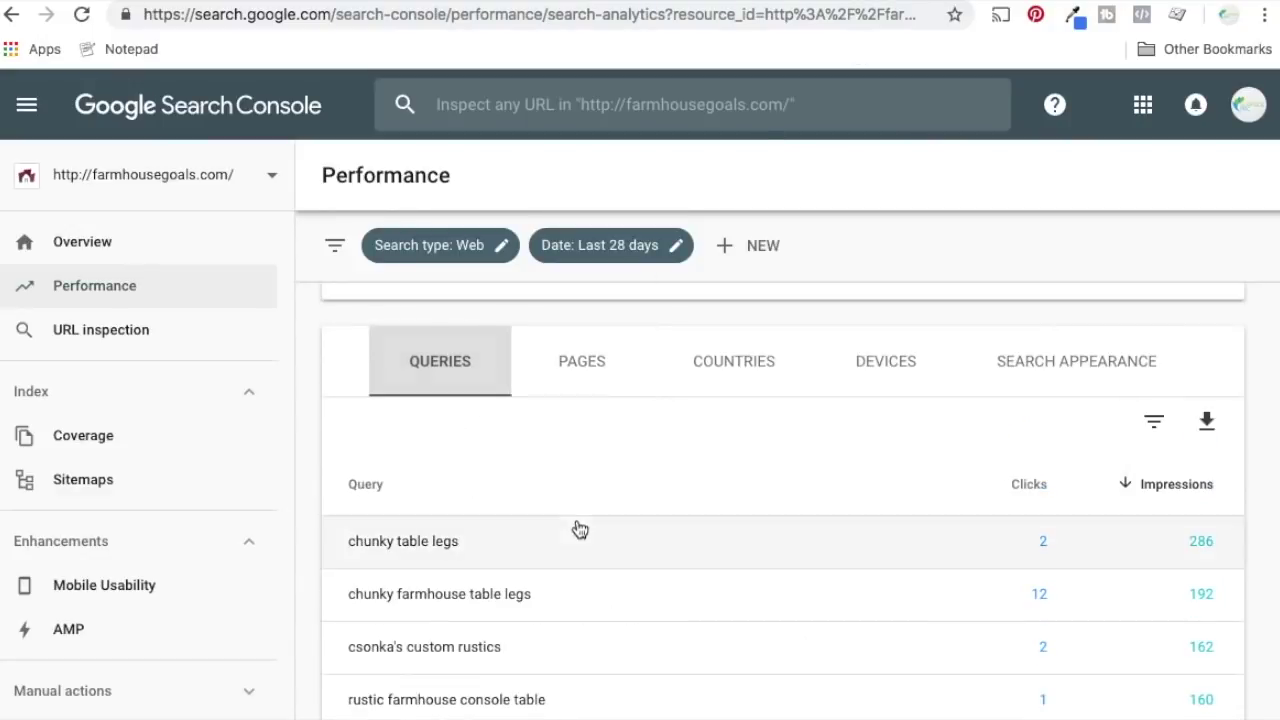
{"action": "scroll", "coordinate": [637, 509], "scroll_direction": "down", "scroll_amount": 4}
{"action": "scroll", "coordinate": [670, 462], "scroll_direction": "up", "scroll_amount": 10}
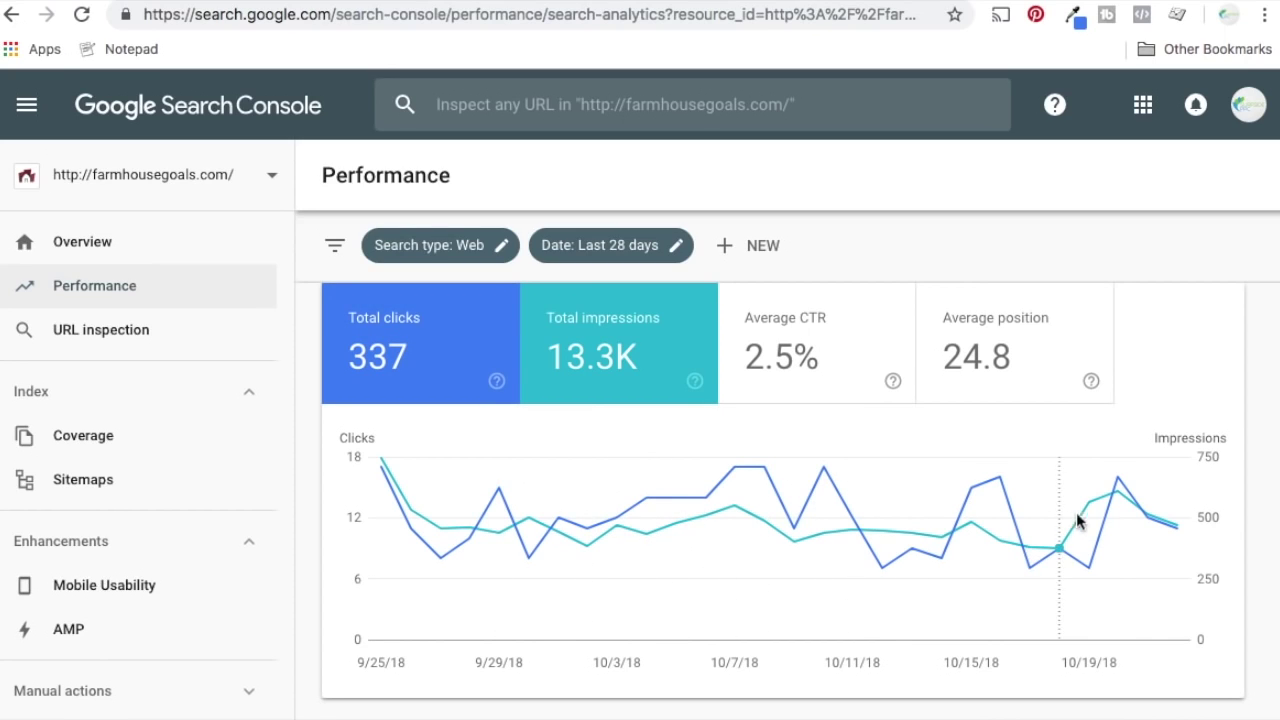
{"action": "mouse_move", "coordinate": [1104, 515]}
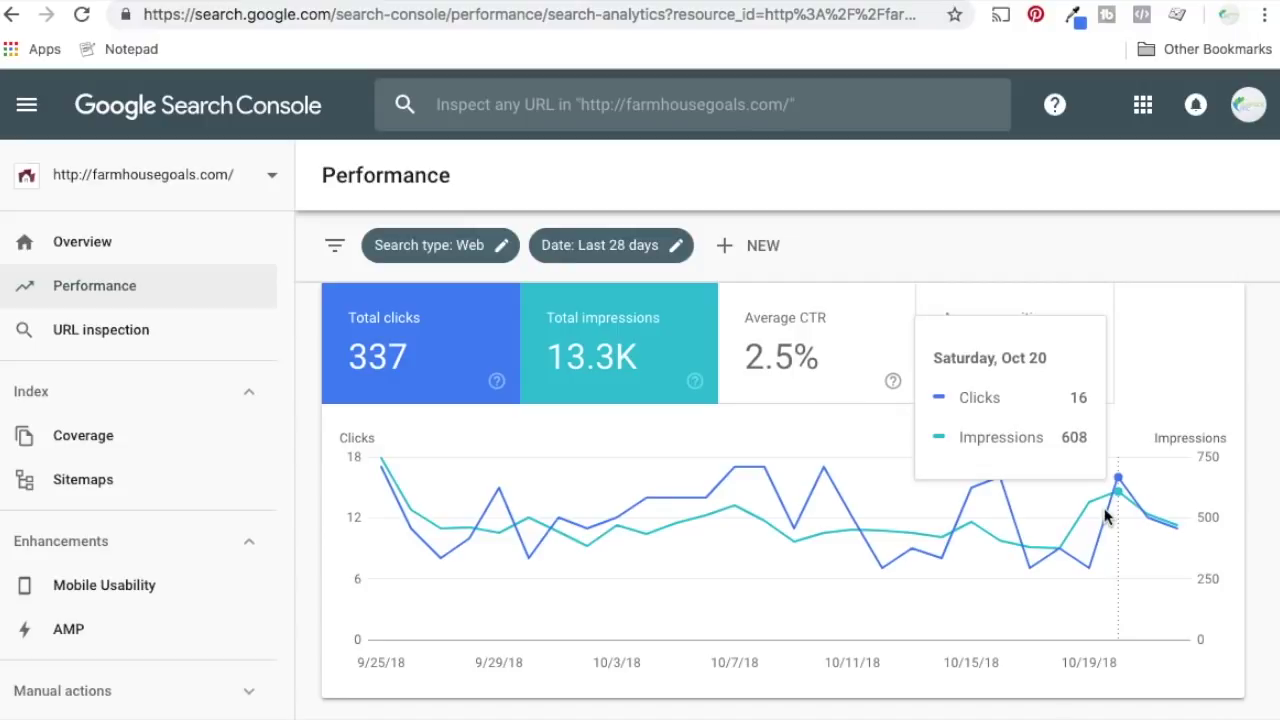
Step: Set the performance report's date range to the last 3 months
{"action": "left_click", "coordinate": [647, 249]}
{"action": "left_click", "coordinate": [404, 380]}
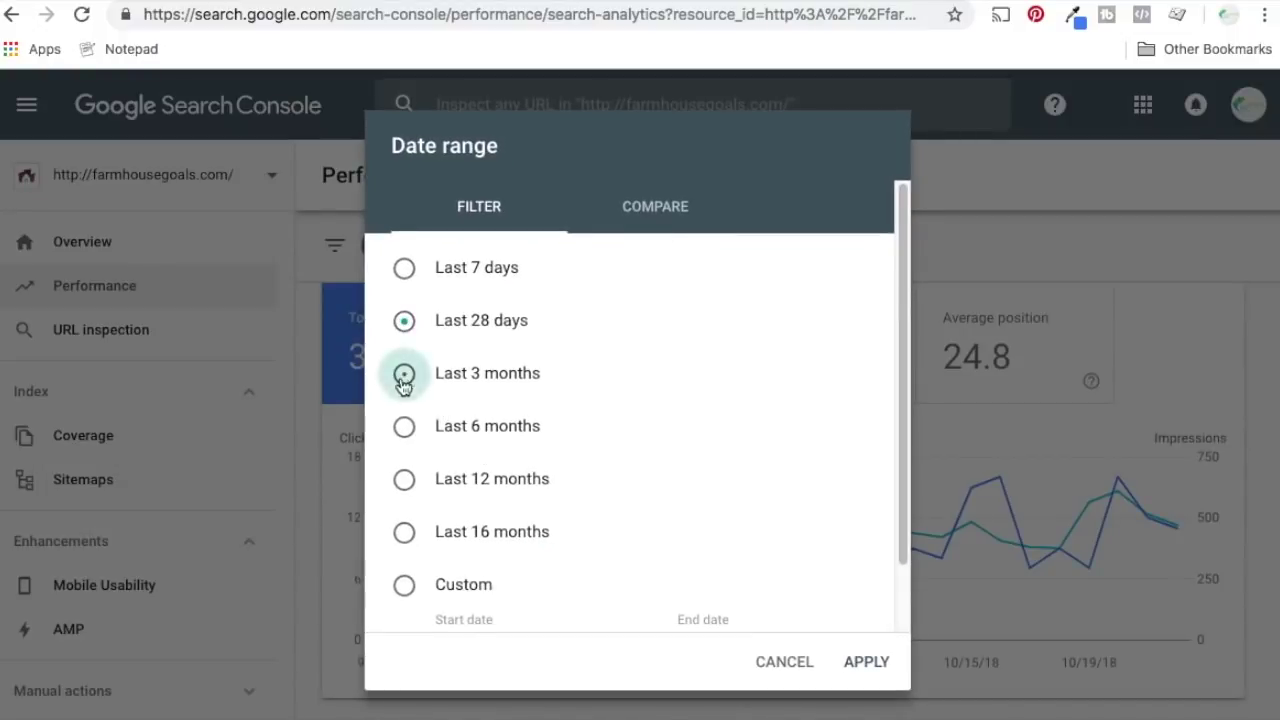
{"action": "left_click", "coordinate": [886, 668]}
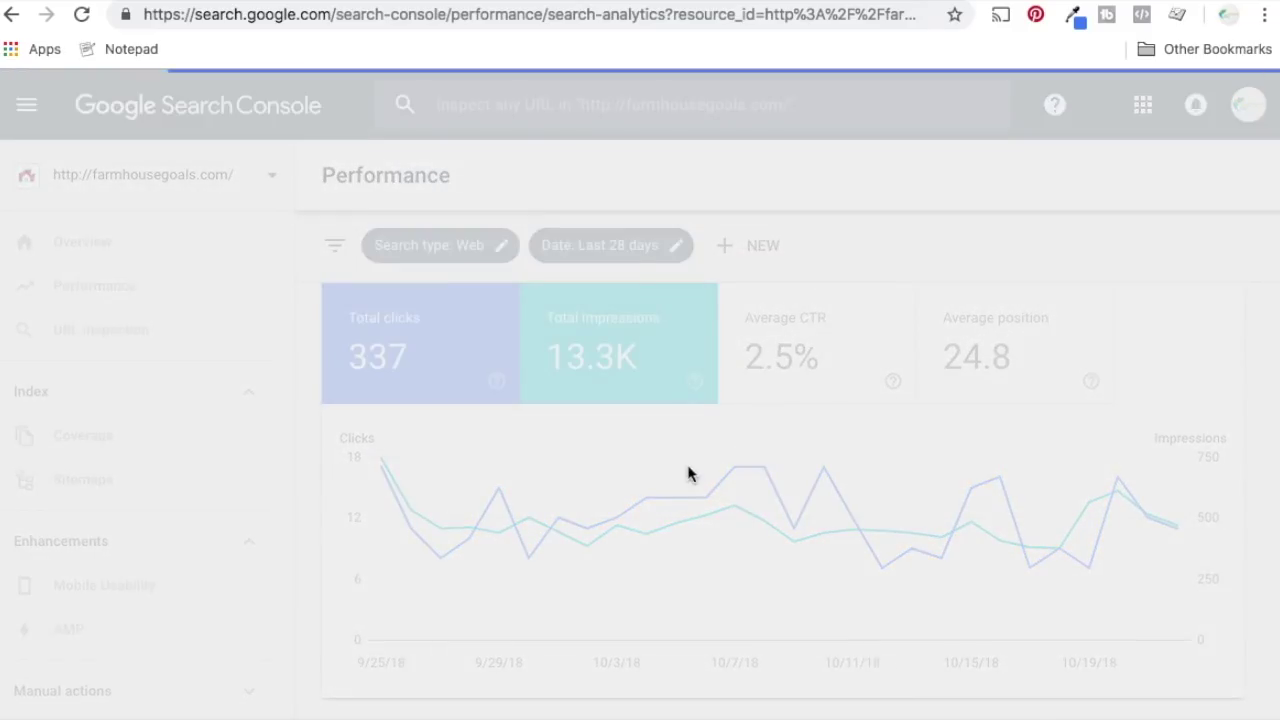